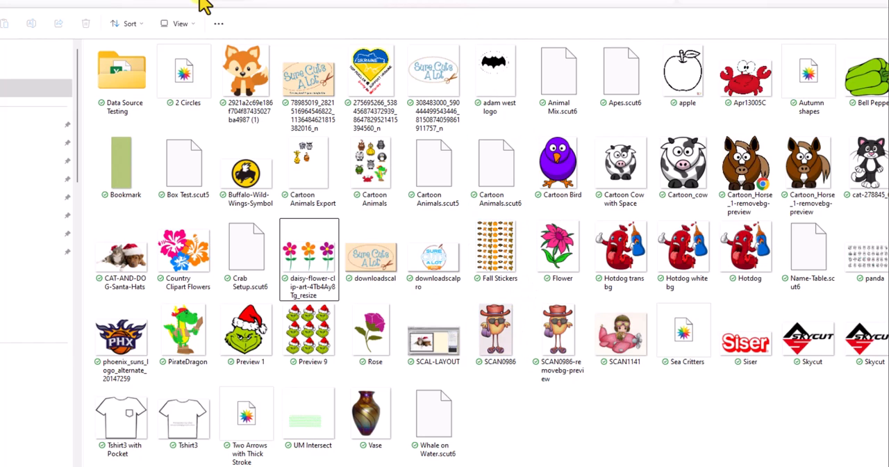
# Cycle the folder's file view through Details and Small icons, ending with Extra large icons
pyautogui.click(193, 23)
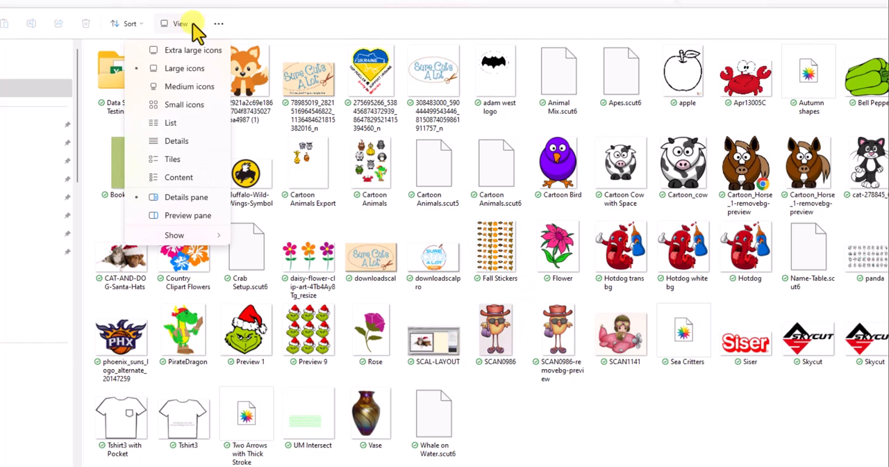
pyautogui.click(167, 142)
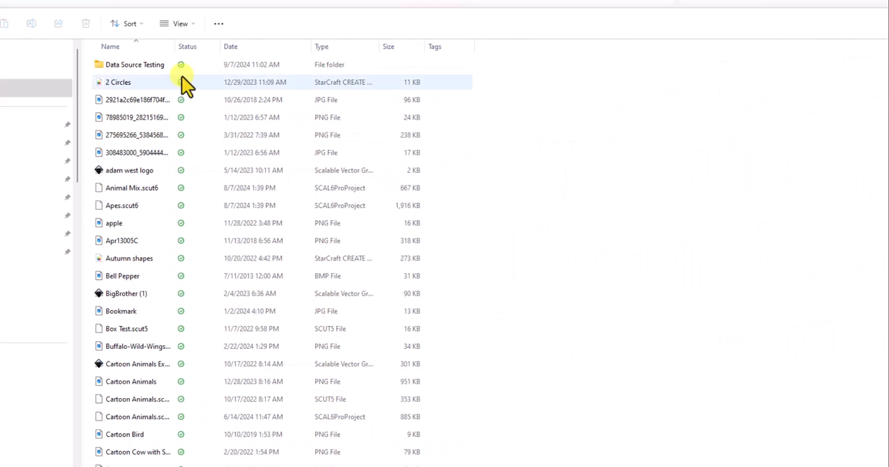
pyautogui.click(194, 24)
pyautogui.click(174, 105)
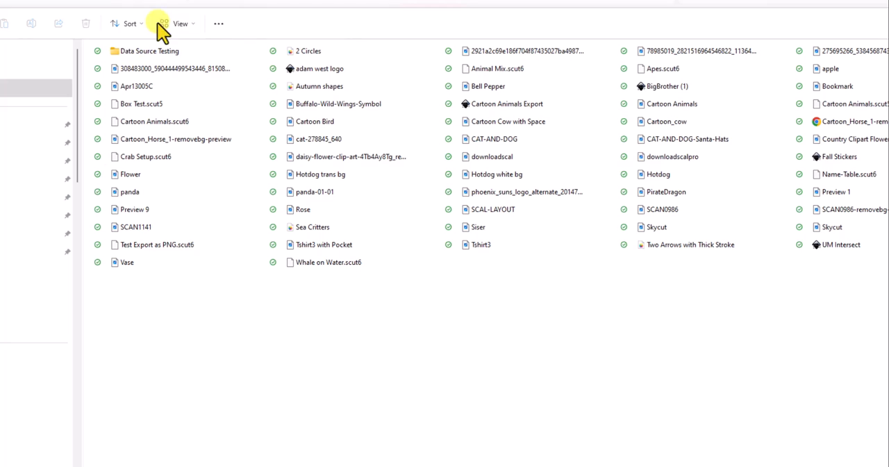
pyautogui.click(194, 29)
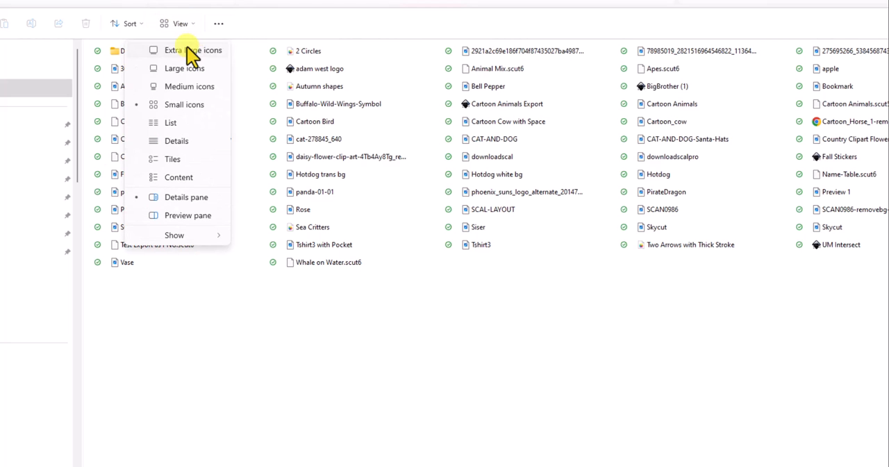
pyautogui.click(186, 50)
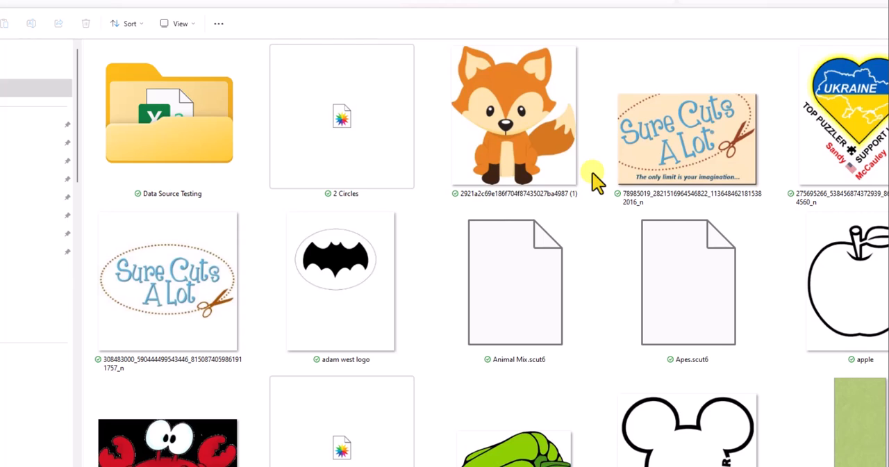
# Turn off hiding extensions for known file types in the folder options and apply the change
pyautogui.click(219, 25)
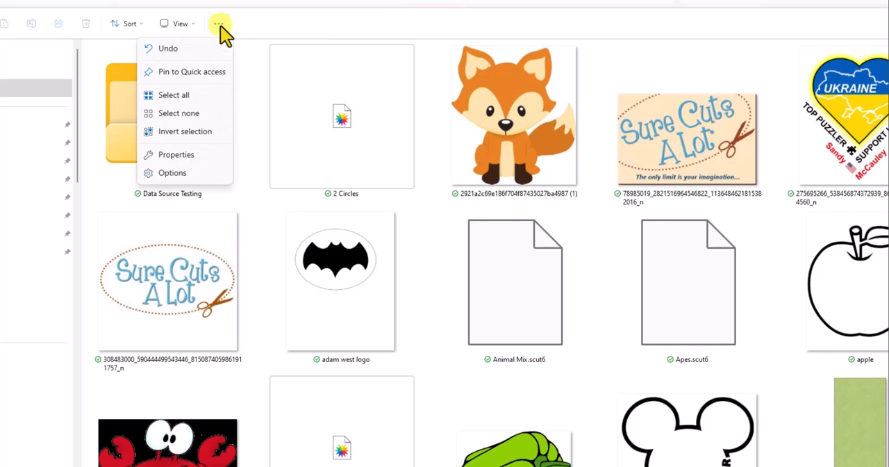
pyautogui.click(173, 174)
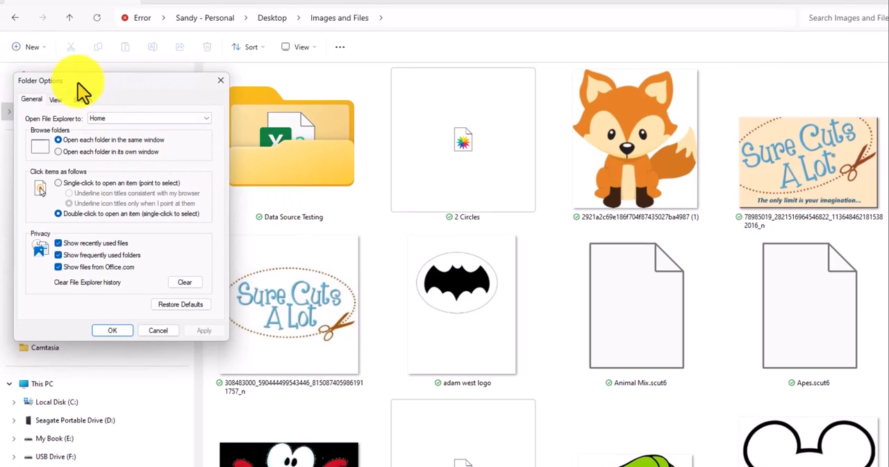
pyautogui.moveTo(100, 81); pyautogui.dragTo(148, 32)
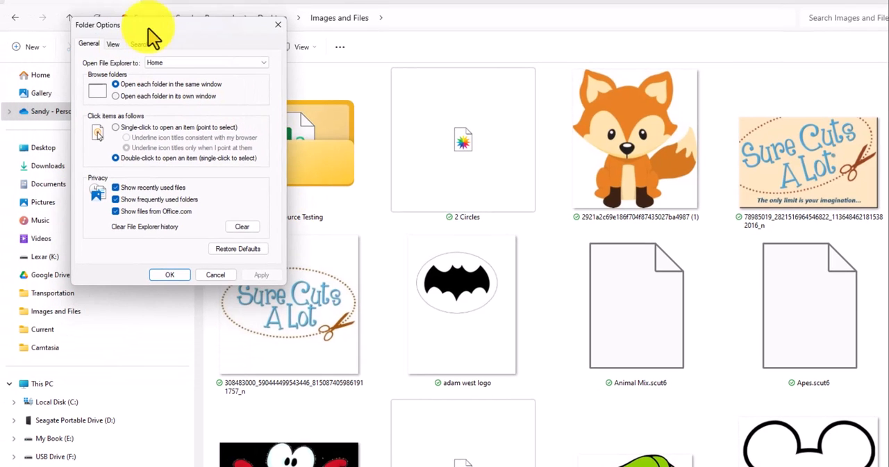
pyautogui.click(112, 44)
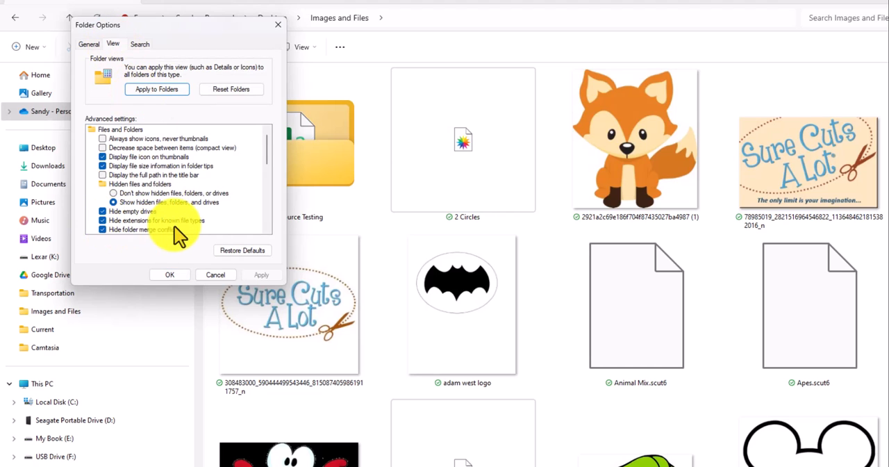
pyautogui.click(103, 220)
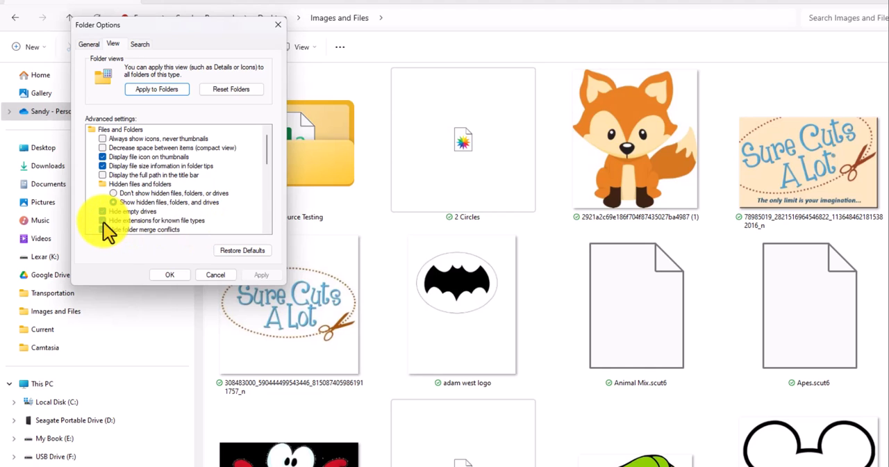
pyautogui.click(261, 274)
pyautogui.click(169, 275)
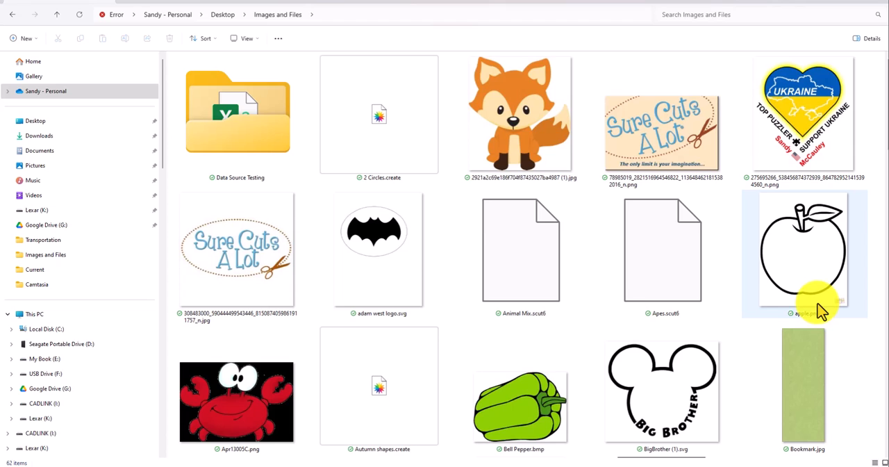
# Place Bell Pepper.bmp from the Images and Files folder onto the Sure Cuts A Lot page and close the folder window
pyautogui.moveTo(822, 310)
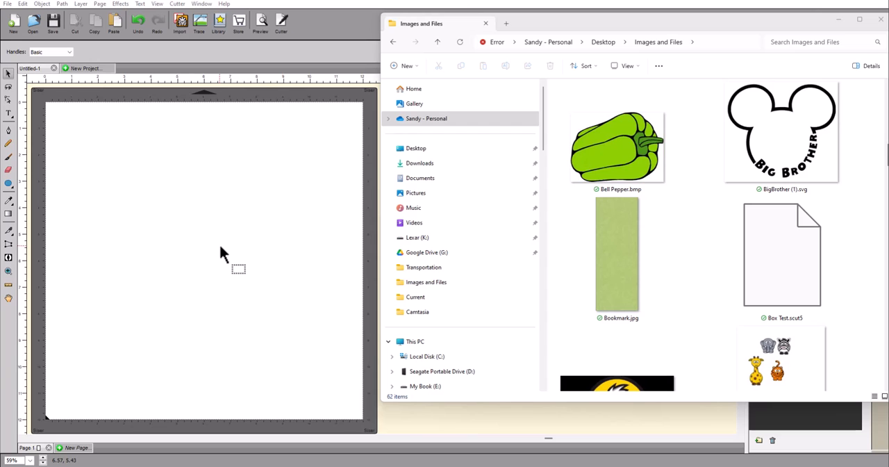
pyautogui.click(630, 158)
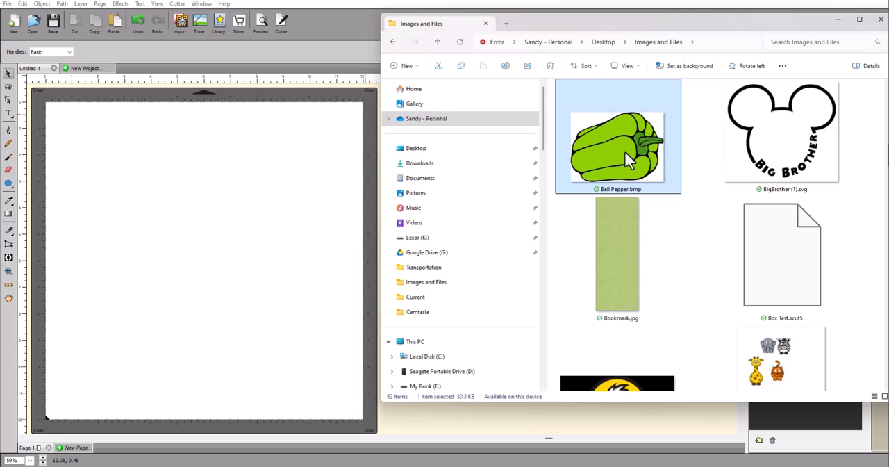
pyautogui.moveTo(624, 151); pyautogui.dragTo(159, 229)
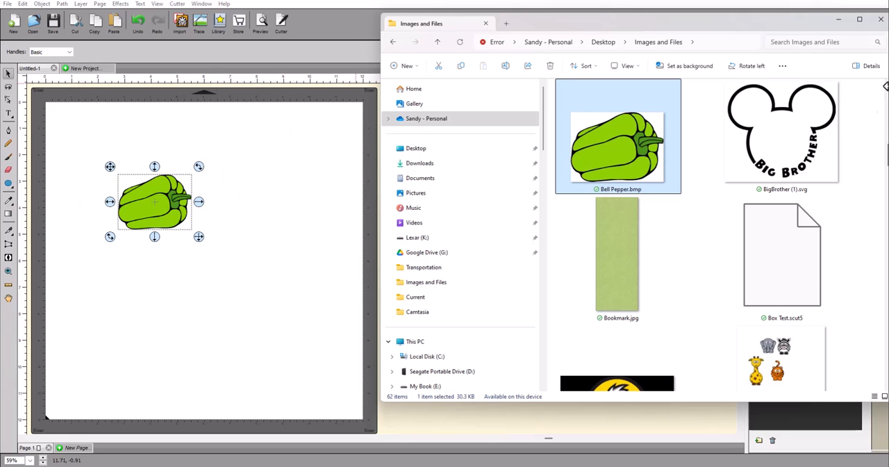
pyautogui.click(881, 21)
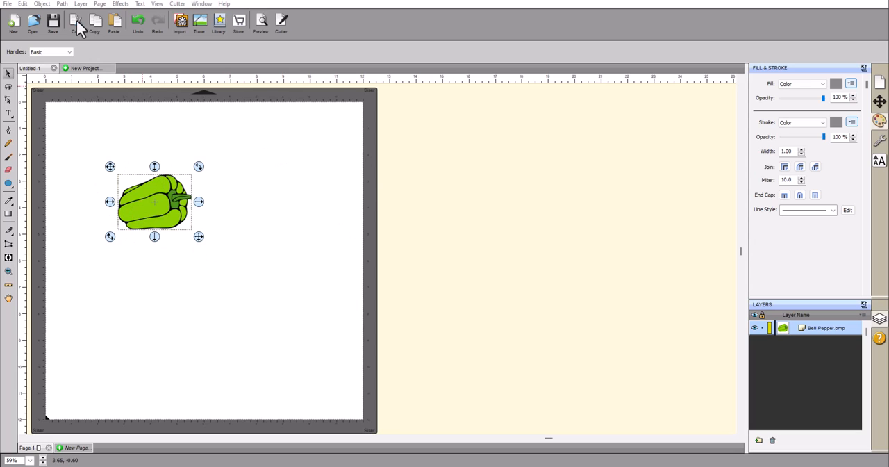
# Move the bell pepper image to the upper-right area of the page and delete it
pyautogui.moveTo(147, 209); pyautogui.dragTo(283, 159)
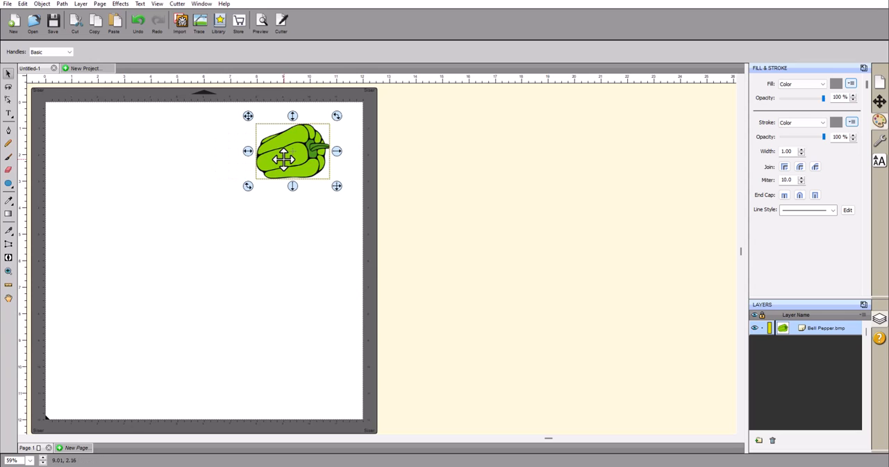
pyautogui.press('Delete')
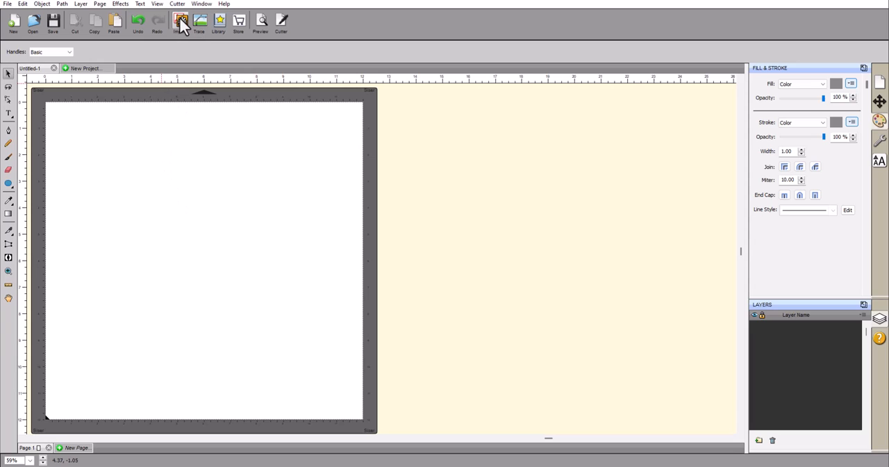
pyautogui.click(8, 4)
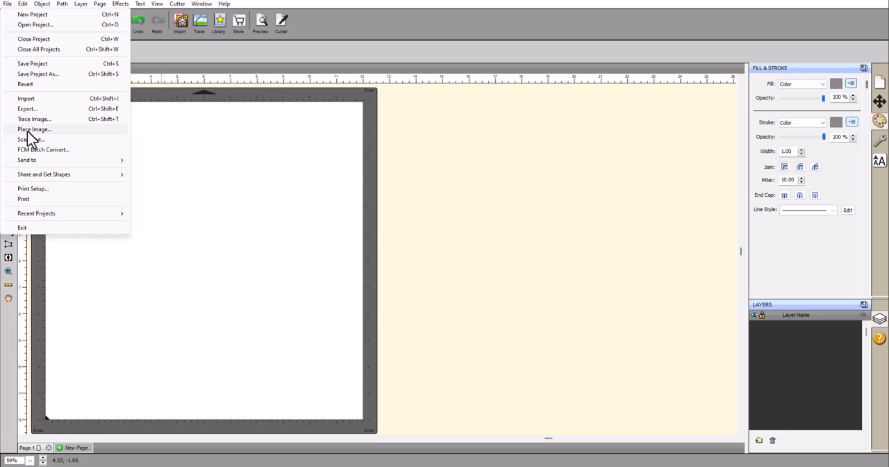
pyautogui.click(179, 22)
pyautogui.click(179, 22)
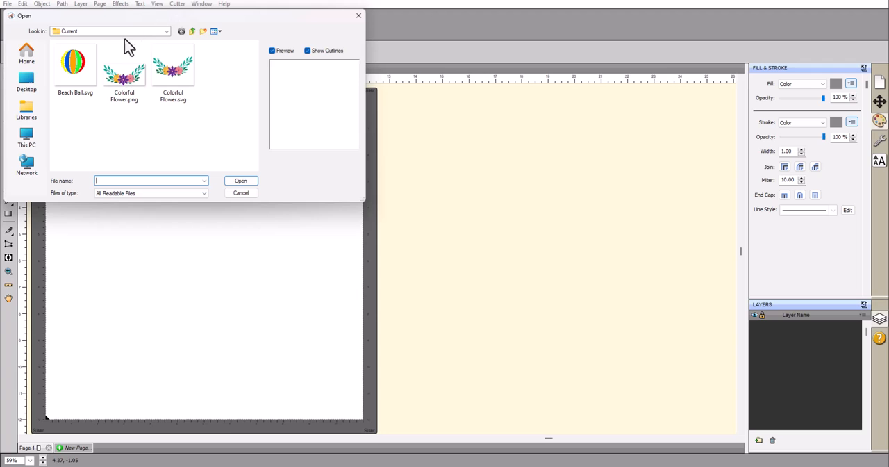
pyautogui.click(241, 193)
pyautogui.click(10, 4)
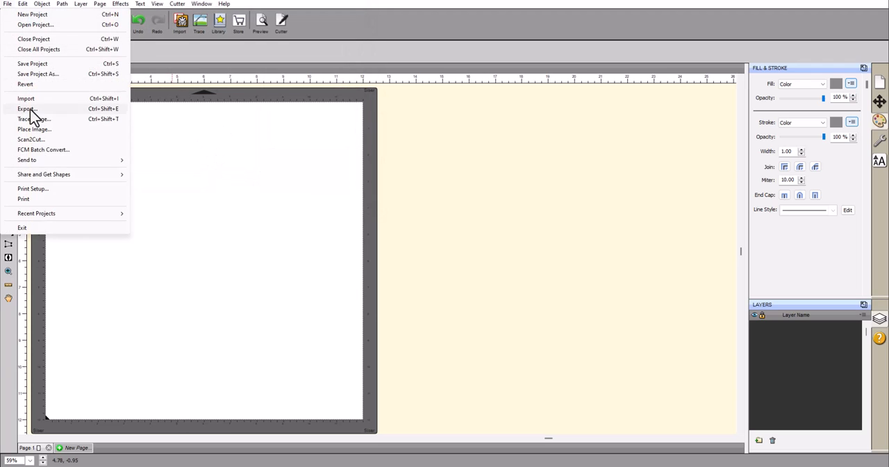
# Import Apr13005C.png from the desktop's Images and Files folder and move the crab to the upper-left area of the page
pyautogui.click(179, 22)
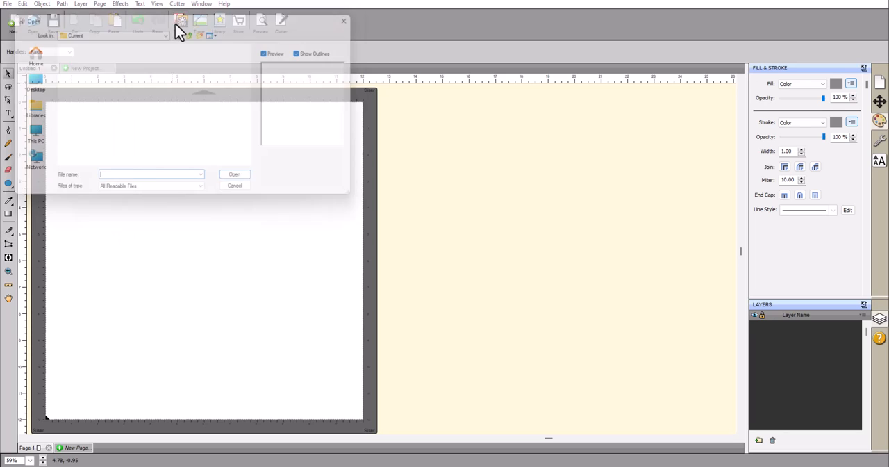
pyautogui.click(22, 81)
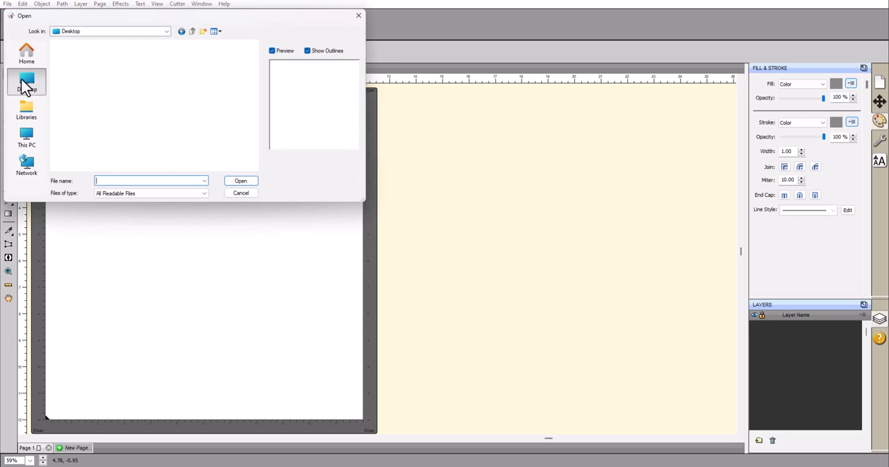
pyautogui.scroll(-3, 97, 118)
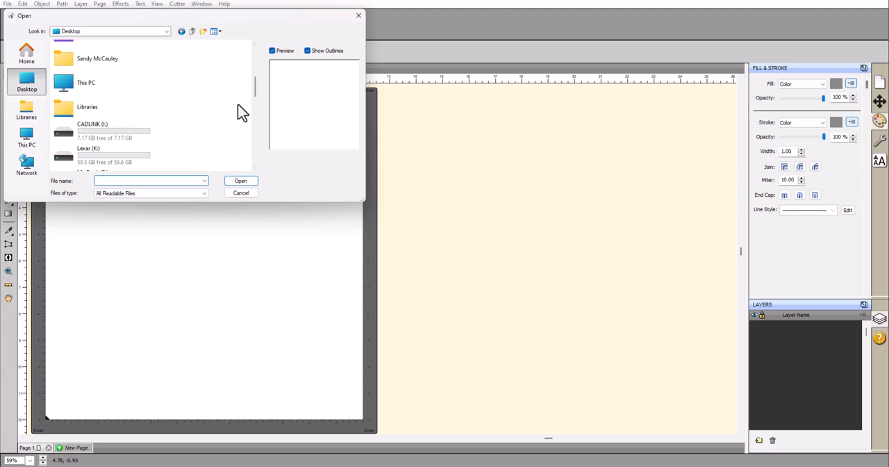
pyautogui.scroll(3, 242, 111)
pyautogui.doubleClick(95, 153)
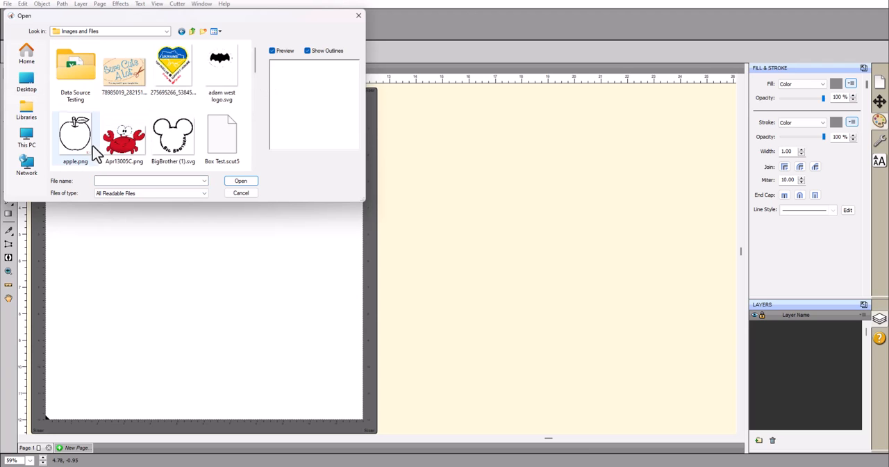
pyautogui.scroll(-1, 257, 64)
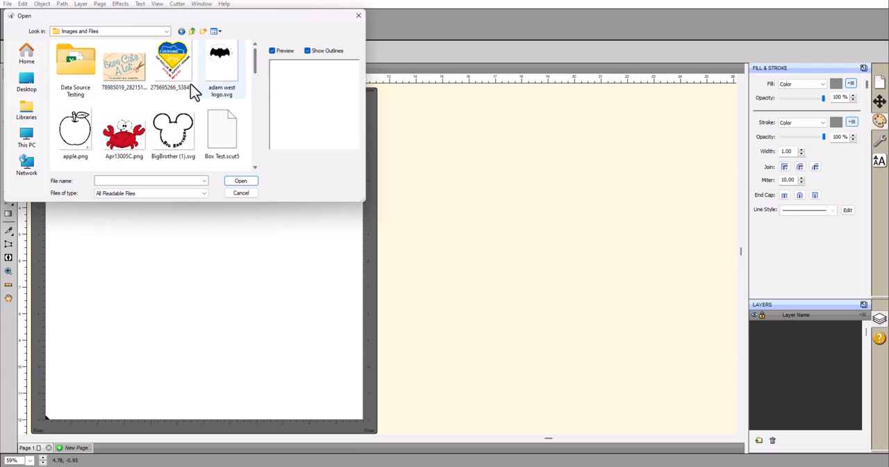
pyautogui.click(128, 151)
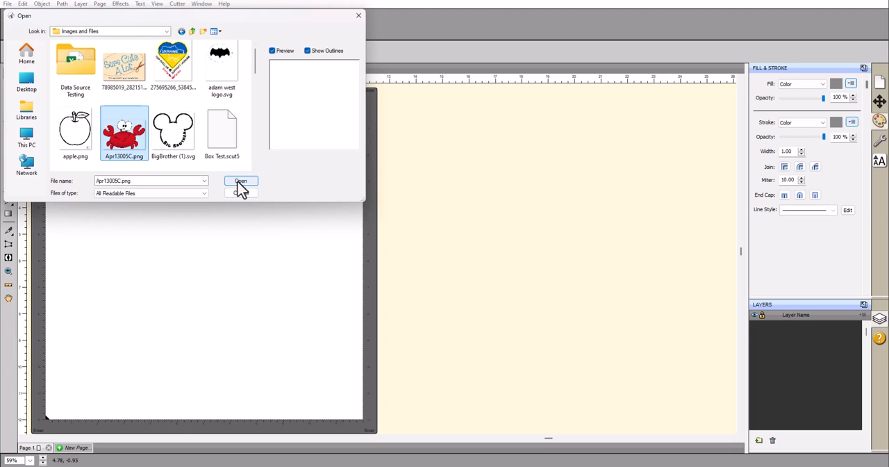
pyautogui.click(238, 182)
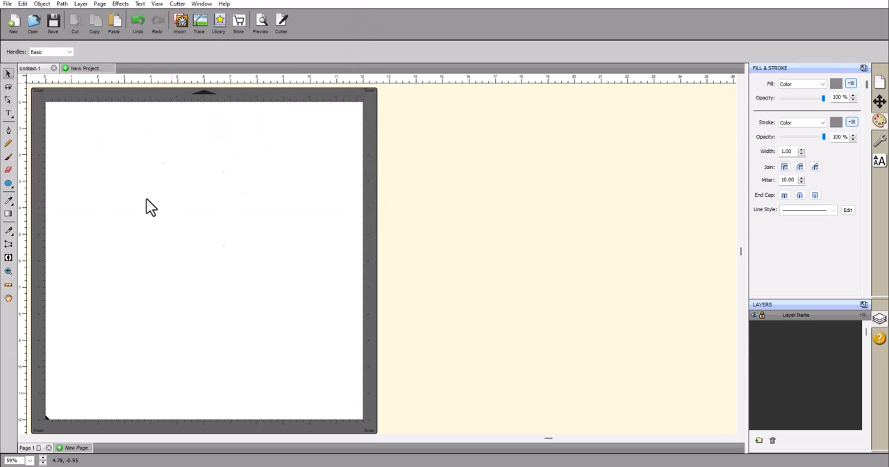
pyautogui.moveTo(157, 209); pyautogui.dragTo(109, 166)
pyautogui.click(218, 130)
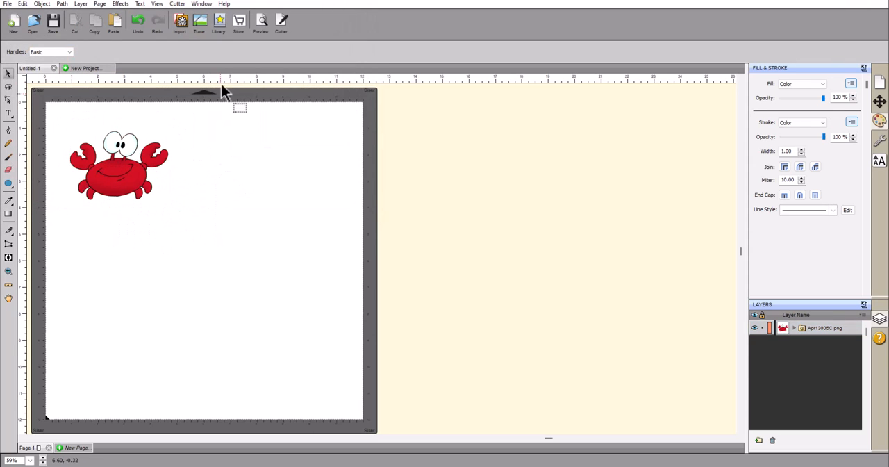
# Import Cartoon Bird.png from the Images and Files folder and place the bird just right of the crab
pyautogui.click(180, 22)
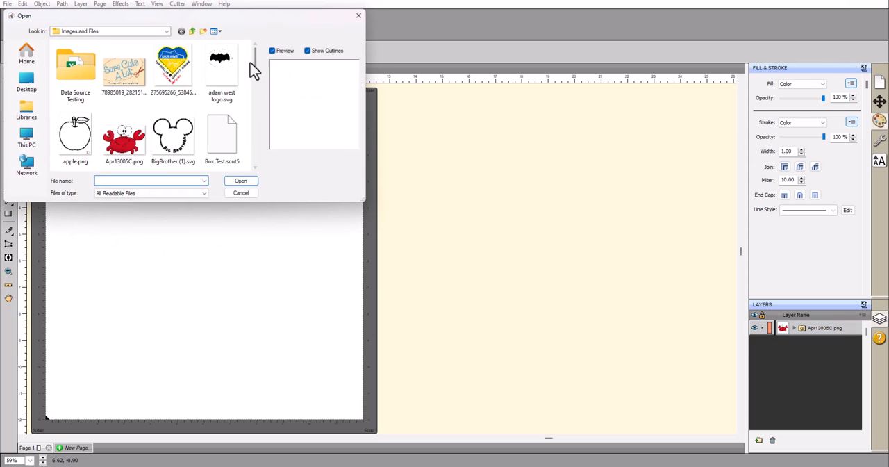
pyautogui.moveTo(258, 66); pyautogui.dragTo(252, 93)
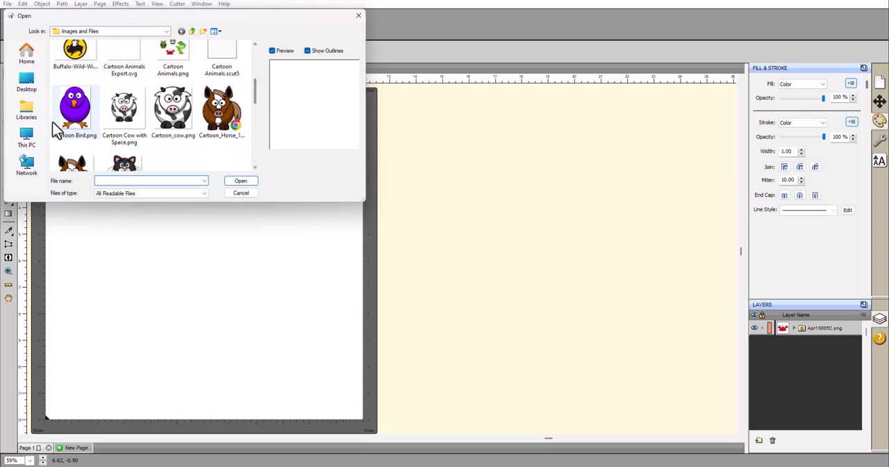
pyautogui.click(82, 118)
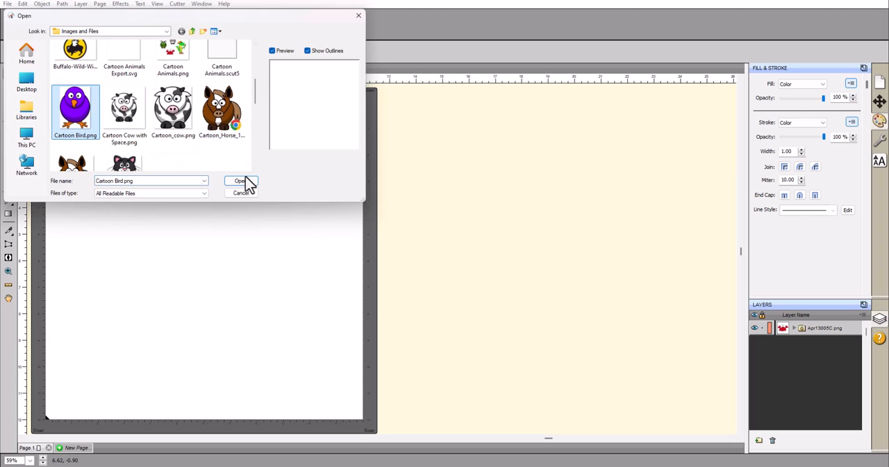
pyautogui.click(243, 183)
pyautogui.moveTo(153, 222); pyautogui.dragTo(214, 173)
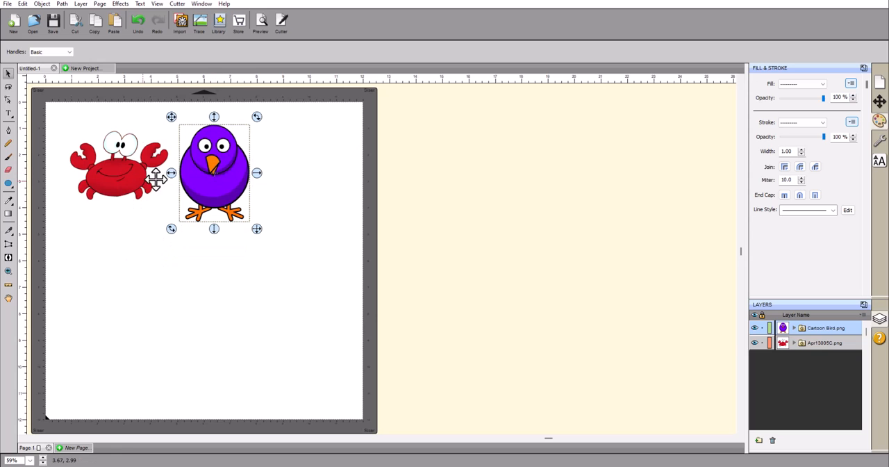
# Slightly adjust the positions of the crab and the bird on the page and clear the selection
pyautogui.click(119, 184)
pyautogui.click(229, 188)
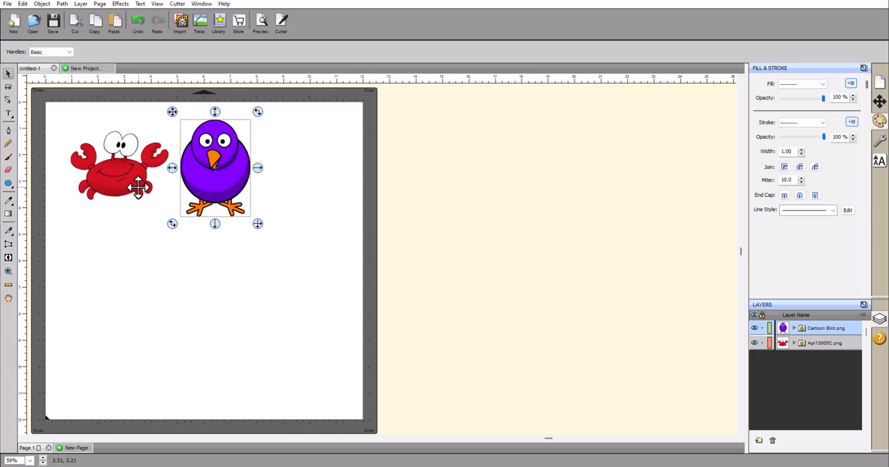
pyautogui.click(270, 198)
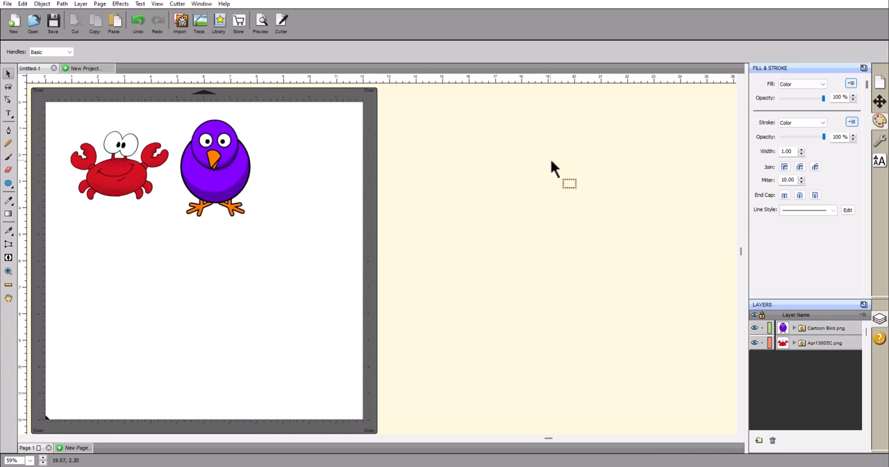
# Float the Document panel beside the page and briefly switch the page grid on and off
pyautogui.click(879, 83)
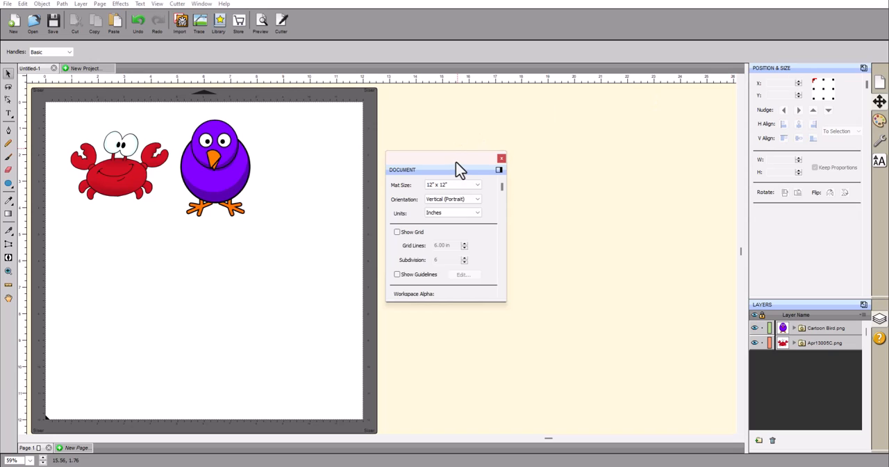
pyautogui.moveTo(456, 169); pyautogui.dragTo(442, 85)
pyautogui.click(383, 148)
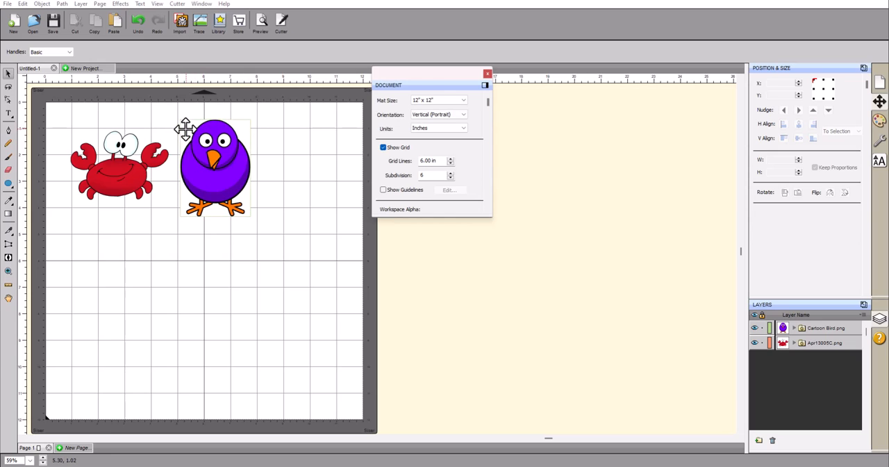
pyautogui.click(384, 148)
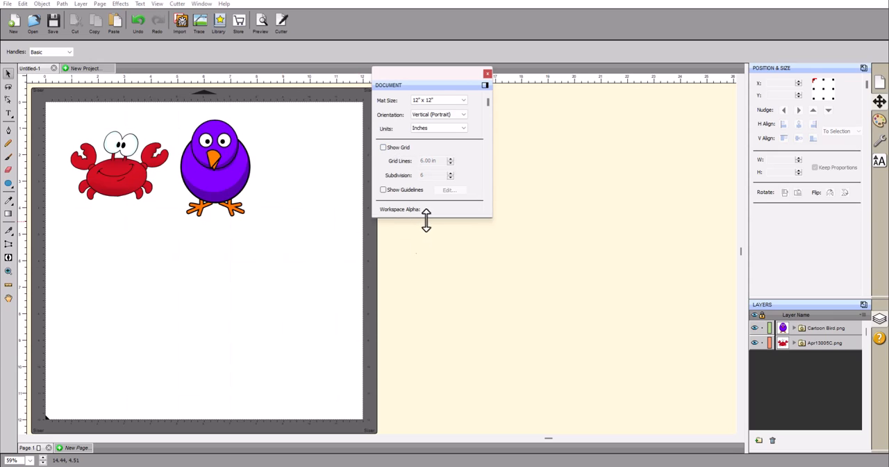
# Lengthen the Document panel, try a light yellow FFFF80 page color, switch it off, and move the panel clear of the page
pyautogui.moveTo(426, 217); pyautogui.dragTo(425, 313)
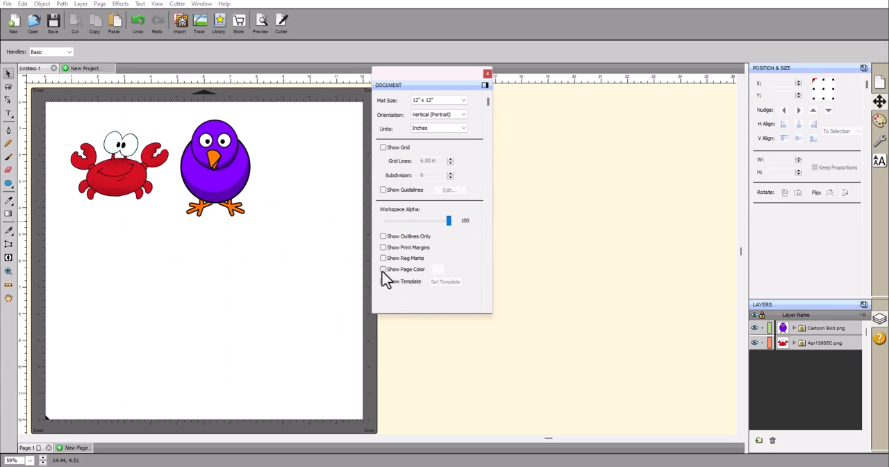
pyautogui.click(438, 271)
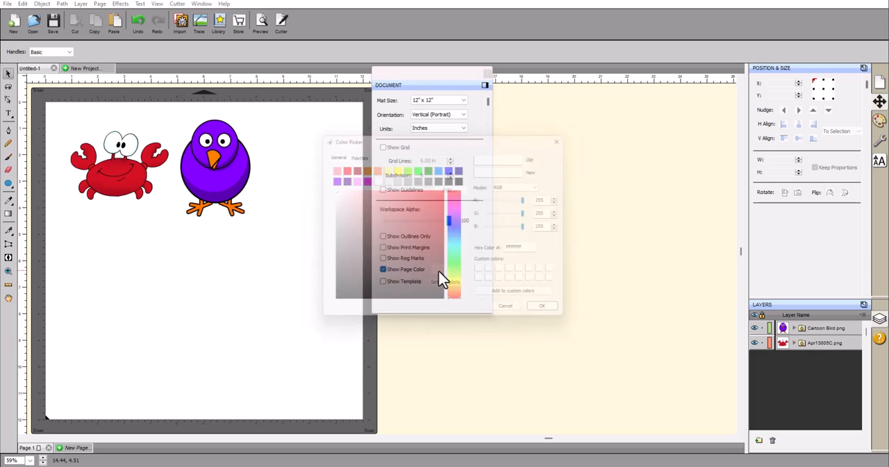
pyautogui.click(386, 168)
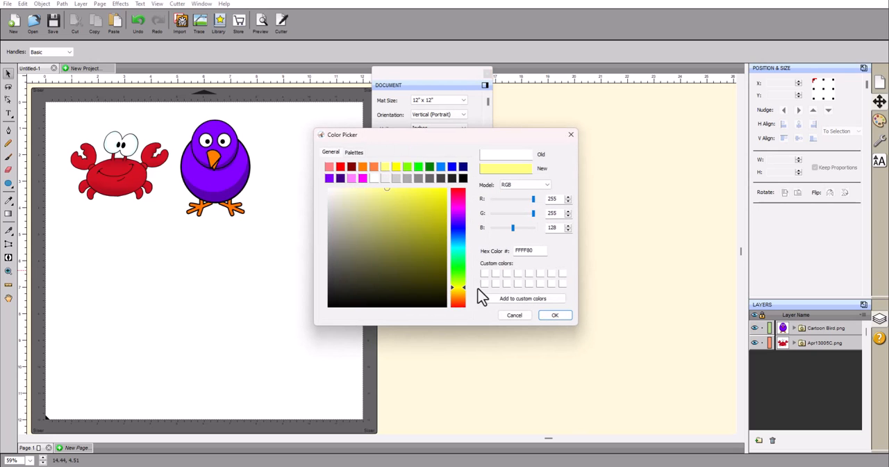
pyautogui.click(555, 315)
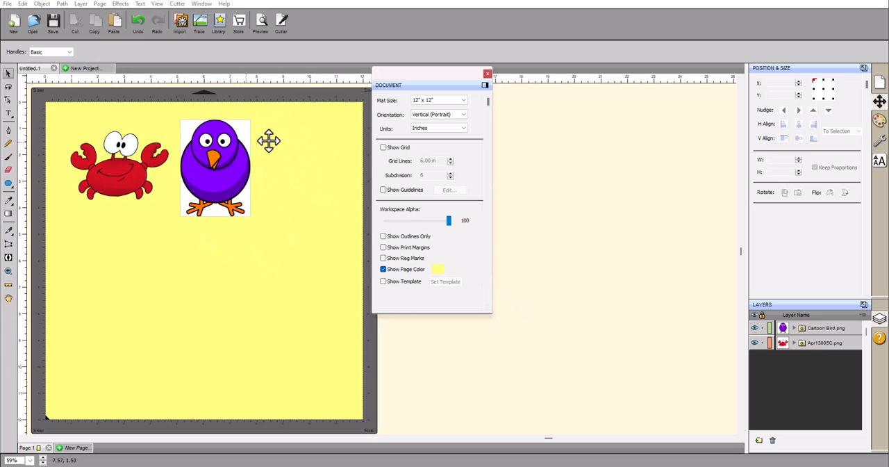
pyautogui.click(382, 270)
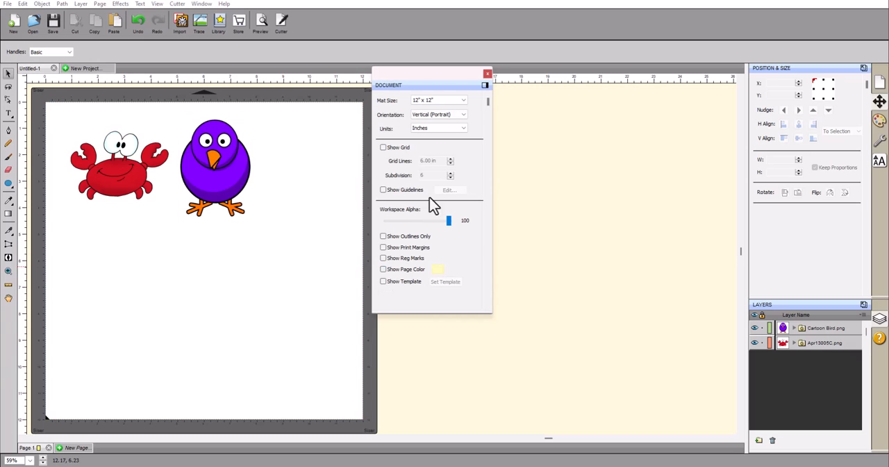
pyautogui.moveTo(424, 73); pyautogui.dragTo(549, 110)
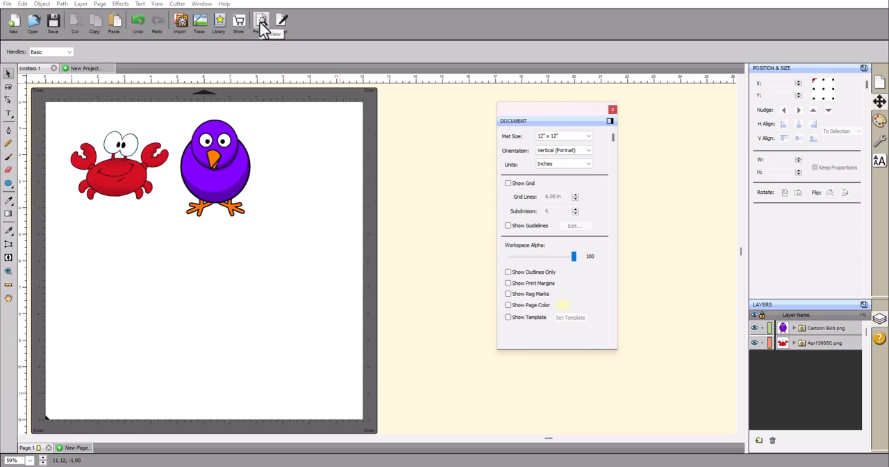
# Preview the cut lines of the crab and bird with the printable artwork hidden, and close the preview
pyautogui.click(259, 21)
pyautogui.moveTo(373, 160)
pyautogui.mouseDown()
pyautogui.moveTo(411, 123)
pyautogui.moveTo(413, 106)
pyautogui.mouseUp()
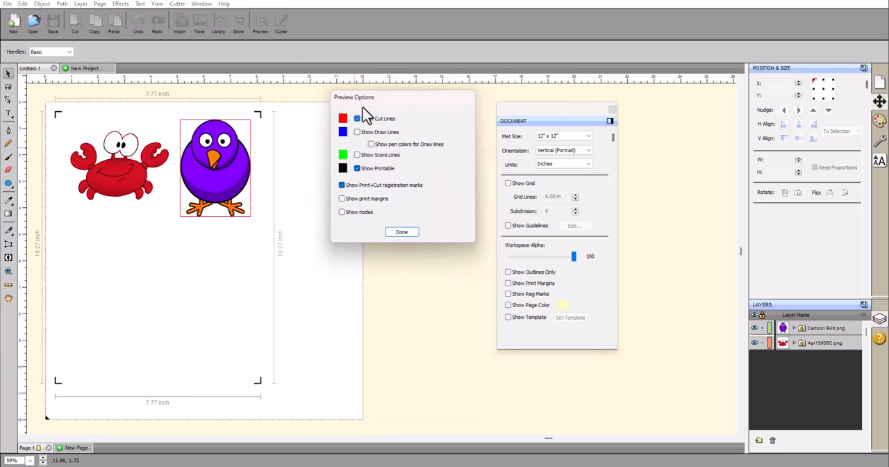
pyautogui.click(357, 169)
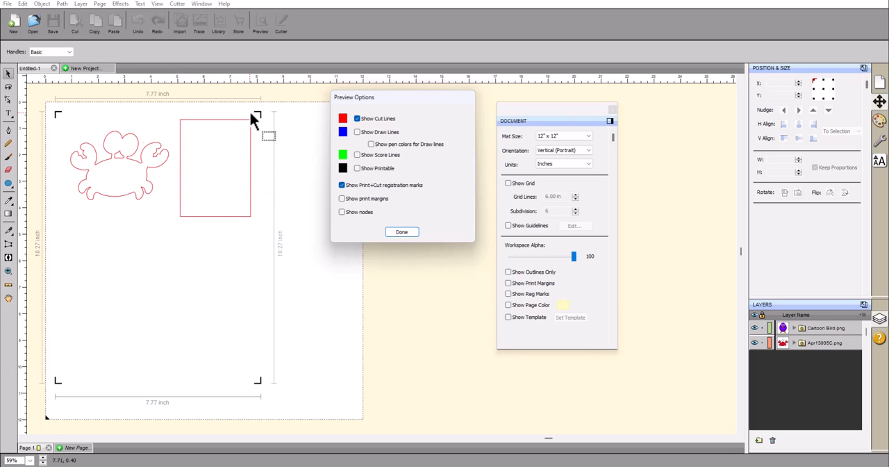
pyautogui.click(401, 232)
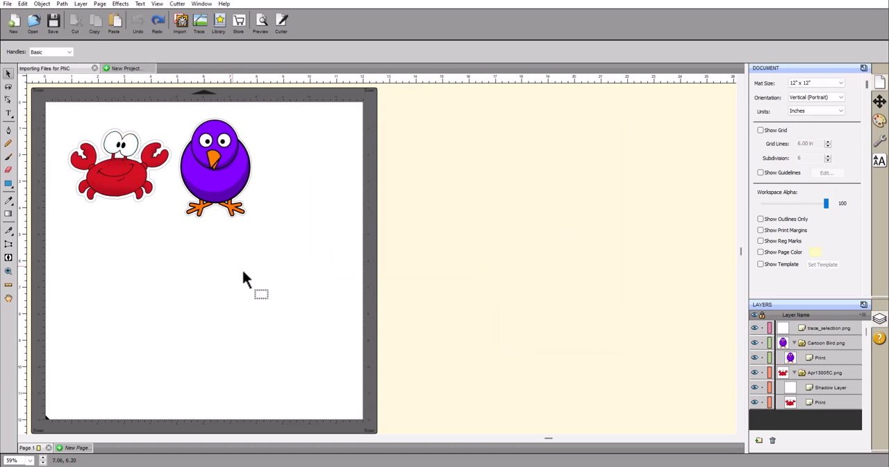
# Delete all the crab and bird artwork from the page
pyautogui.moveTo(335, 298); pyautogui.dragTo(21, 70)
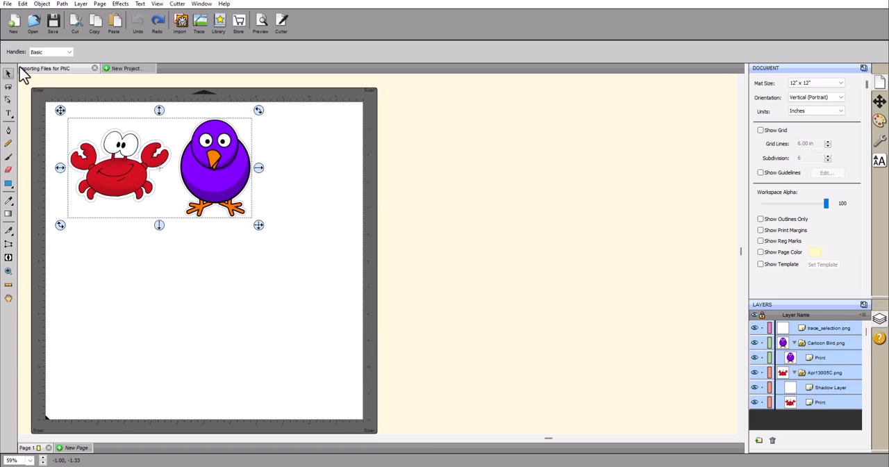
pyautogui.press('Delete')
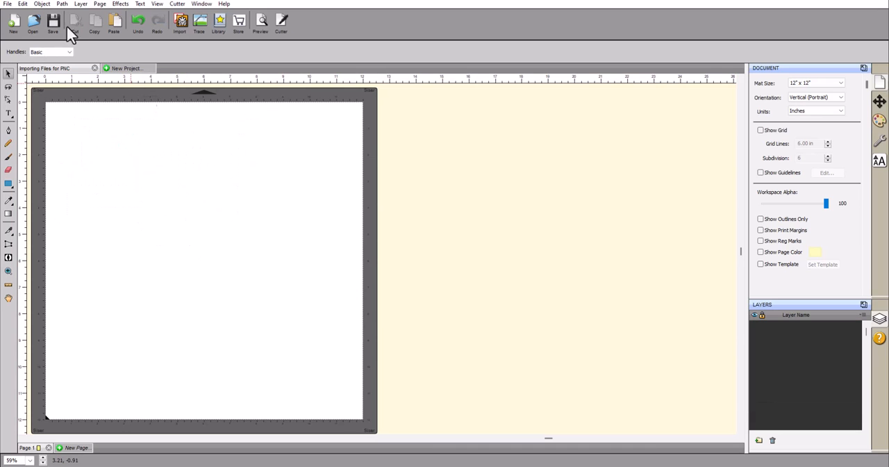
# Place Bell Pepper.bmp from the desktop's Images and Files folder on the page using Place Image
pyautogui.click(7, 3)
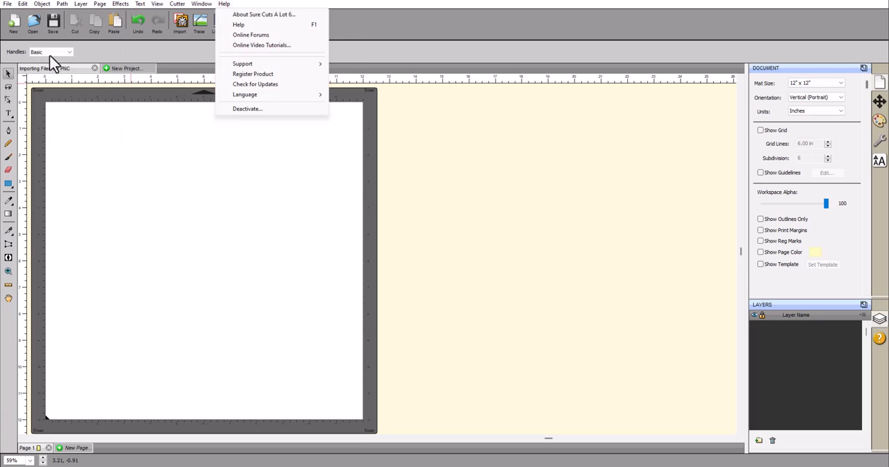
pyautogui.click(5, 6)
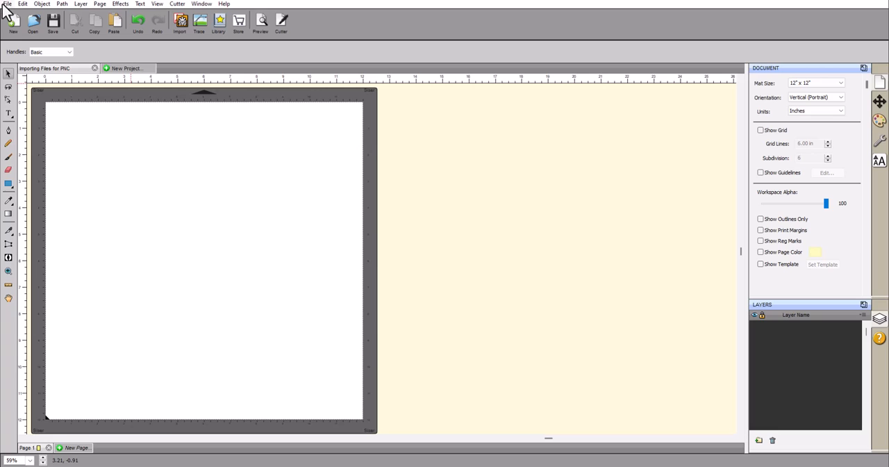
pyautogui.click(7, 4)
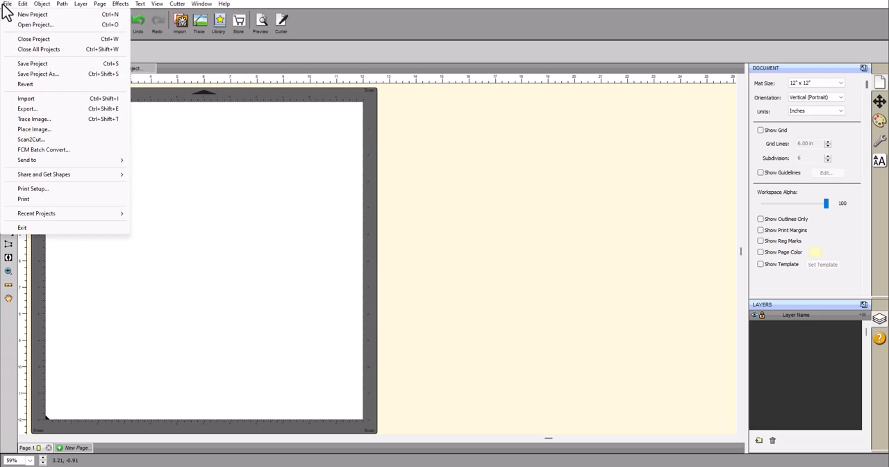
pyautogui.click(26, 131)
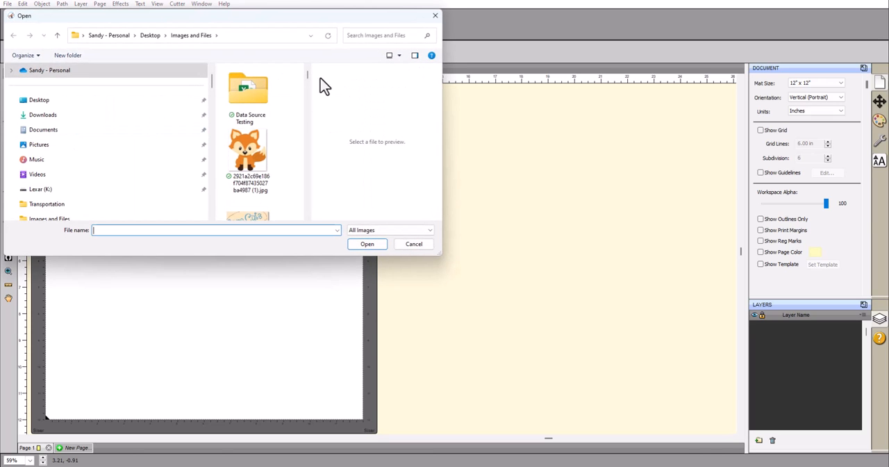
pyautogui.moveTo(307, 75); pyautogui.dragTo(308, 104)
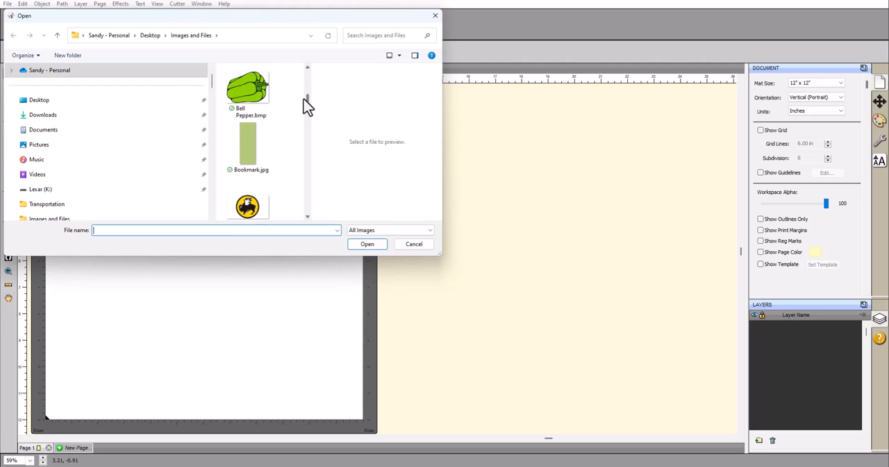
pyautogui.click(430, 231)
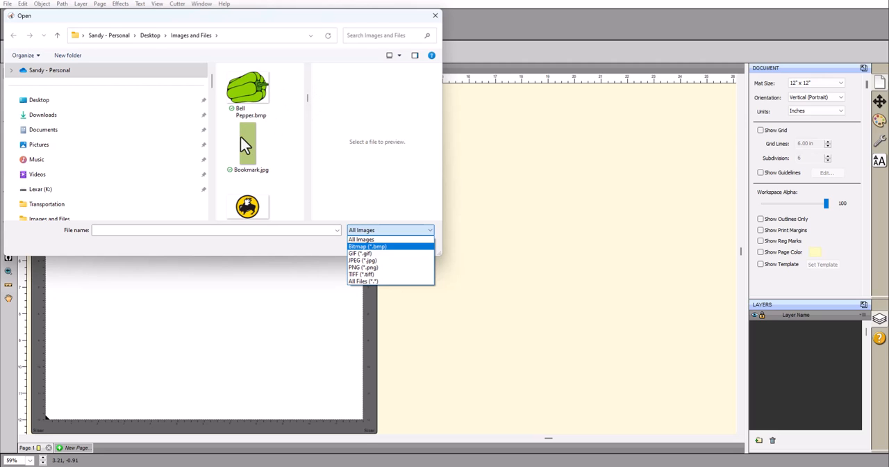
pyautogui.click(259, 103)
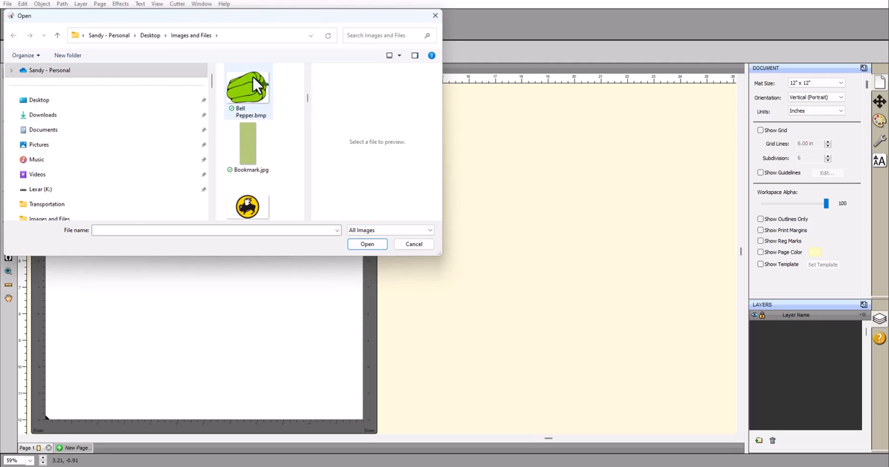
pyautogui.click(245, 89)
pyautogui.click(367, 243)
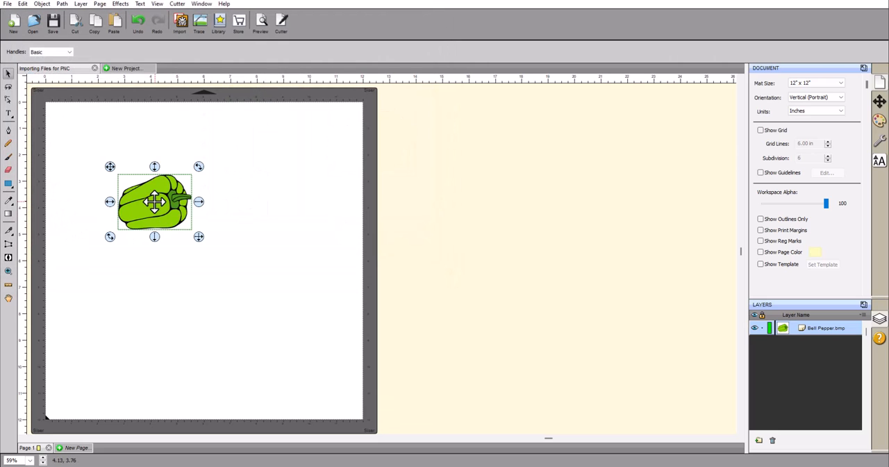
# Preview the bell pepper's cut lines with the printable artwork shown and hidden, and close the preview
pyautogui.click(262, 26)
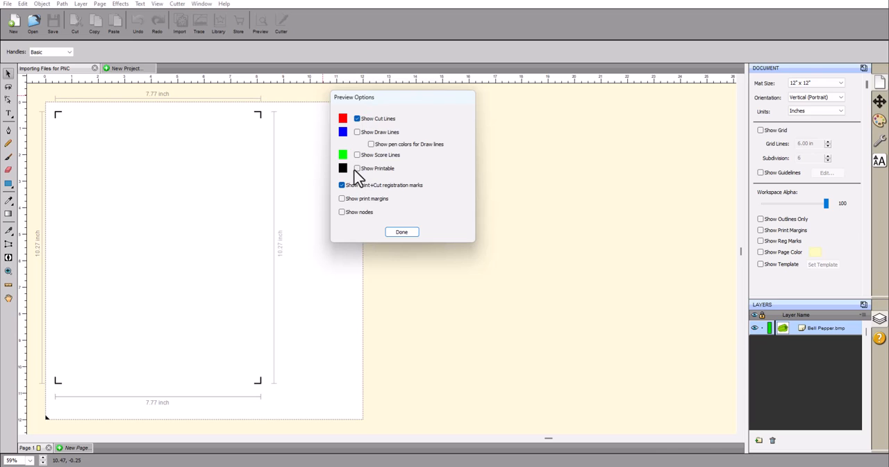
pyautogui.click(357, 169)
pyautogui.click(357, 168)
pyautogui.click(411, 233)
# Move the bell pepper to the upper-right area of the page and clear the selection
pyautogui.moveTo(159, 207); pyautogui.dragTo(287, 196)
pyautogui.click(91, 194)
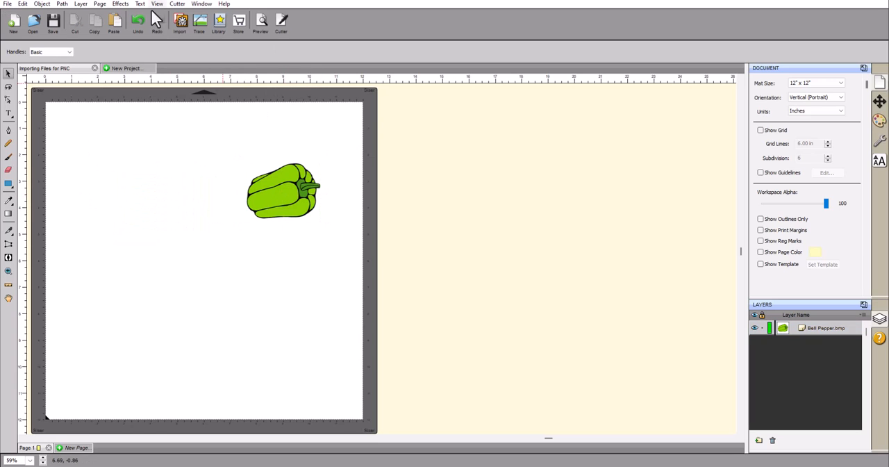
# Place Bookmark.jpg from the Images and Files folder on the page, left of the bell pepper
pyautogui.click(7, 4)
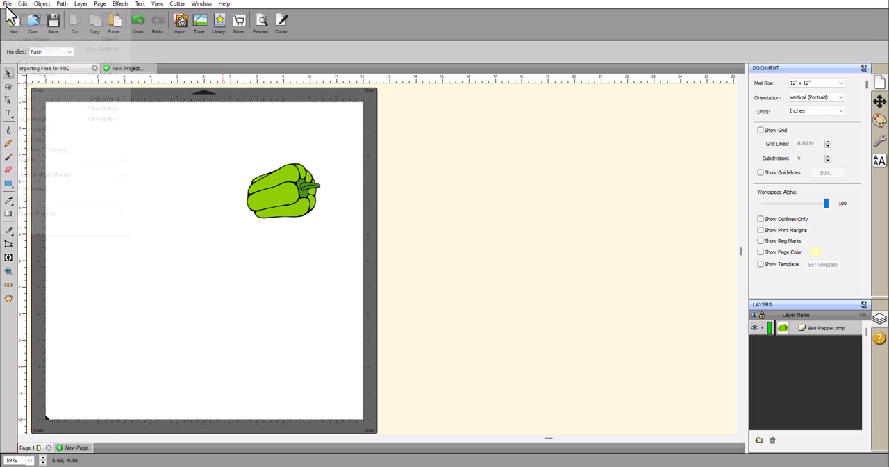
pyautogui.click(43, 130)
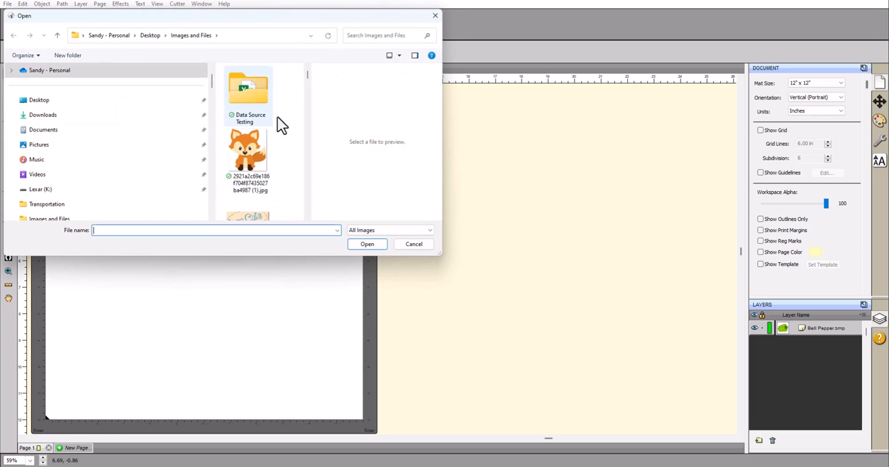
pyautogui.moveTo(308, 79); pyautogui.dragTo(294, 100)
pyautogui.click(245, 96)
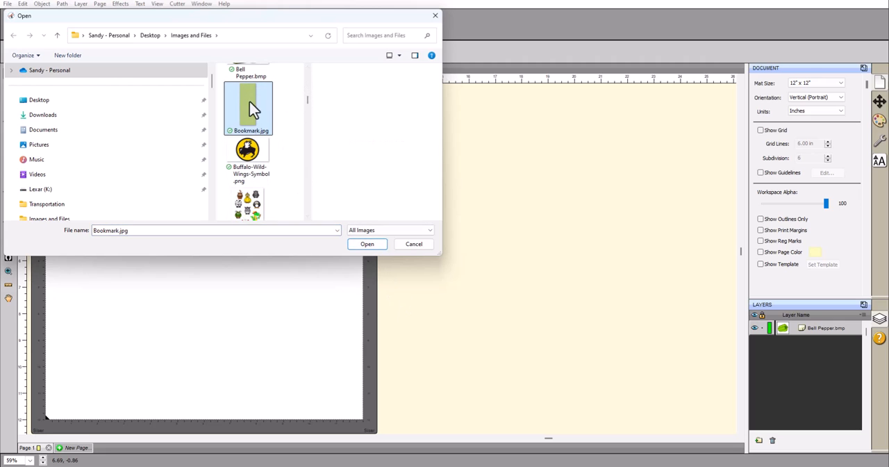
pyautogui.click(349, 246)
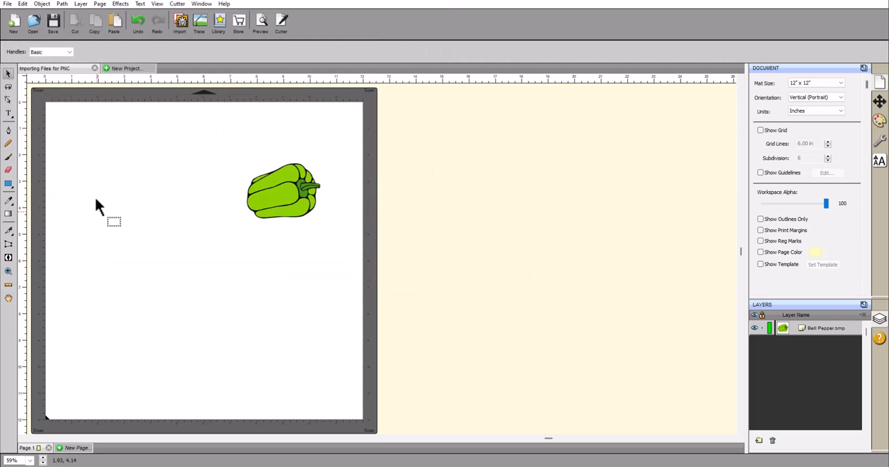
pyautogui.click(110, 206)
pyautogui.moveTo(139, 212); pyautogui.dragTo(137, 202)
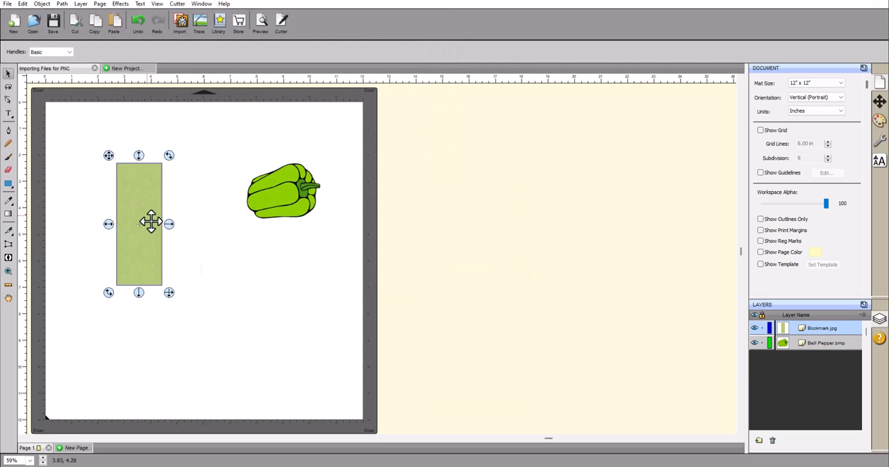
# Zoom in on the bookmark and add the solid red Heart shape from the library's shapes
pyautogui.click(8, 270)
pyautogui.moveTo(68, 120); pyautogui.dragTo(208, 323)
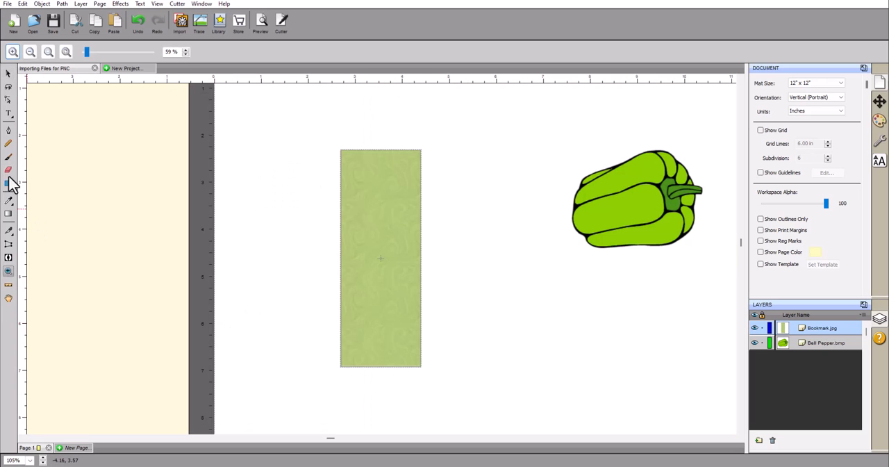
pyautogui.click(222, 20)
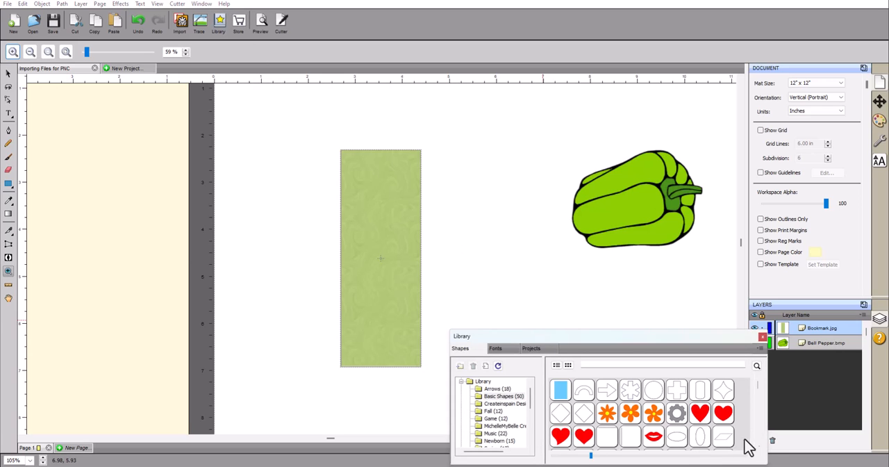
pyautogui.doubleClick(587, 437)
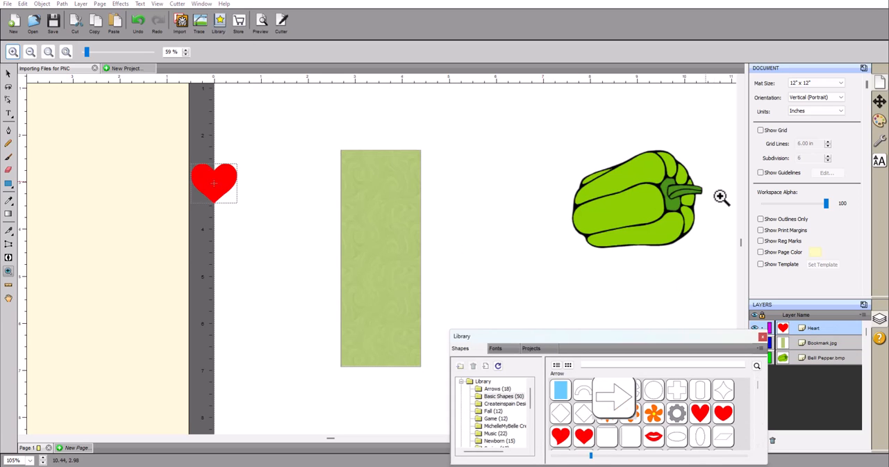
pyautogui.click(8, 72)
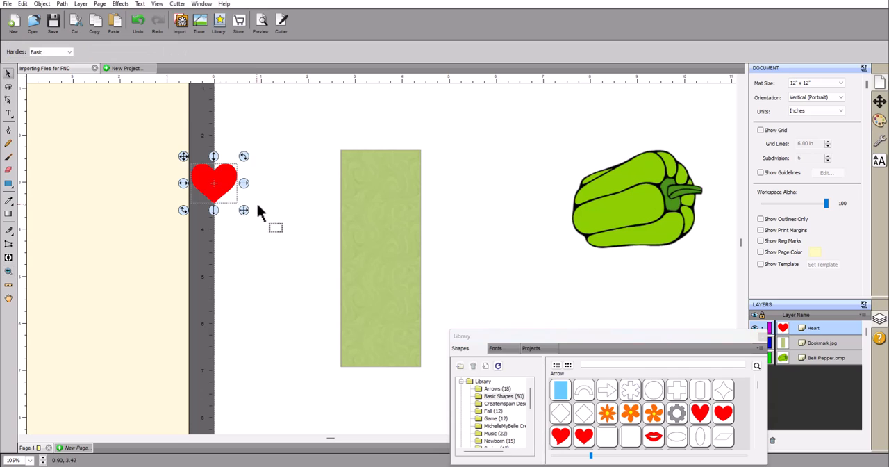
# Move the heart onto the upper half of the bookmark and enlarge it to the bookmark's full width
pyautogui.moveTo(212, 181); pyautogui.dragTo(353, 200)
pyautogui.moveTo(392, 232); pyautogui.dragTo(428, 283)
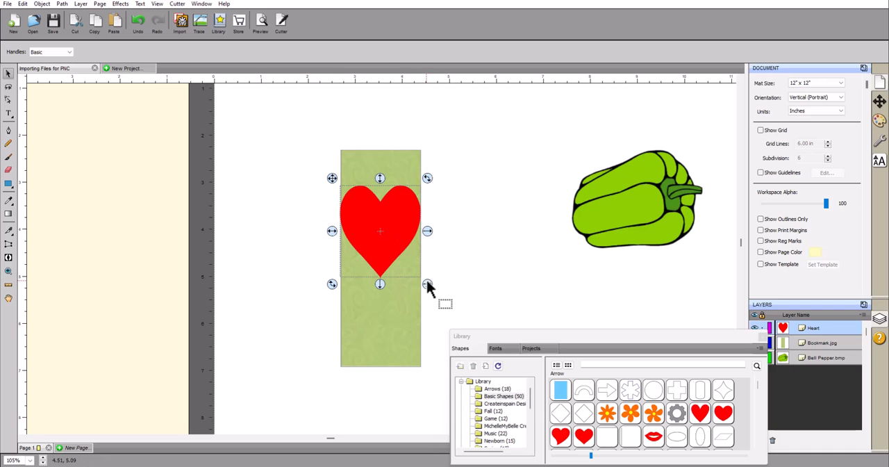
pyautogui.moveTo(390, 246); pyautogui.dragTo(391, 249)
# Select the heart together with the bookmark image and set a clip path so the image fills the heart
pyautogui.moveTo(297, 113); pyautogui.dragTo(446, 432)
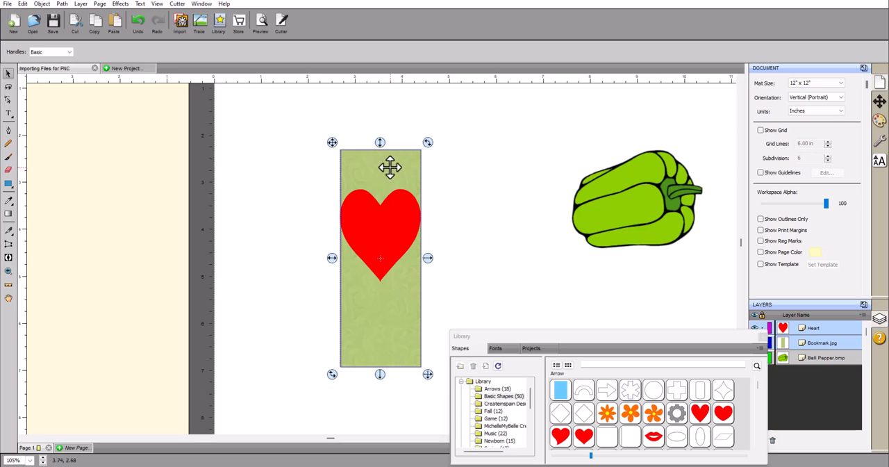
pyautogui.click(58, 5)
pyautogui.moveTo(61, 111)
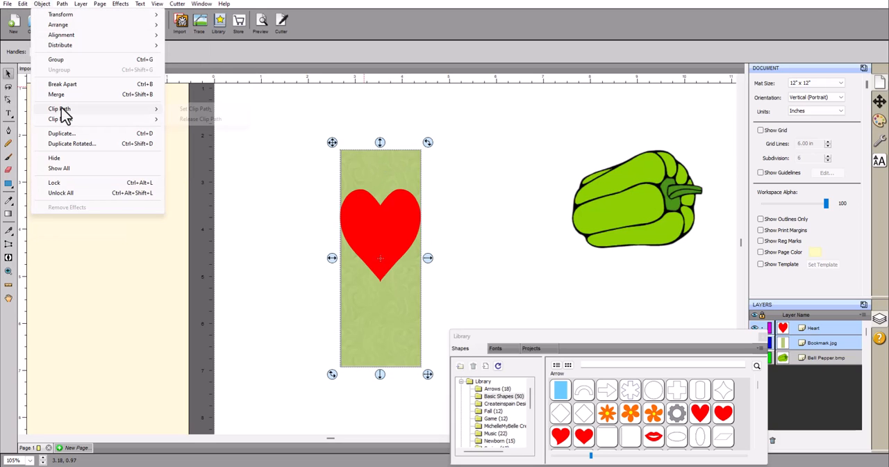
pyautogui.click(208, 109)
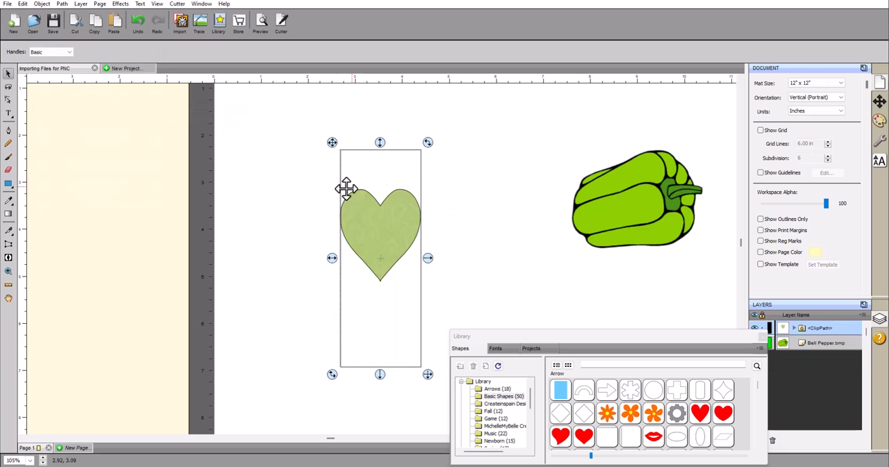
# Move the clipped heart toward the page's upper-left area, about 1 inch from the left edge and 2 inches from the top
pyautogui.click(448, 261)
pyautogui.moveTo(370, 233); pyautogui.dragTo(325, 210)
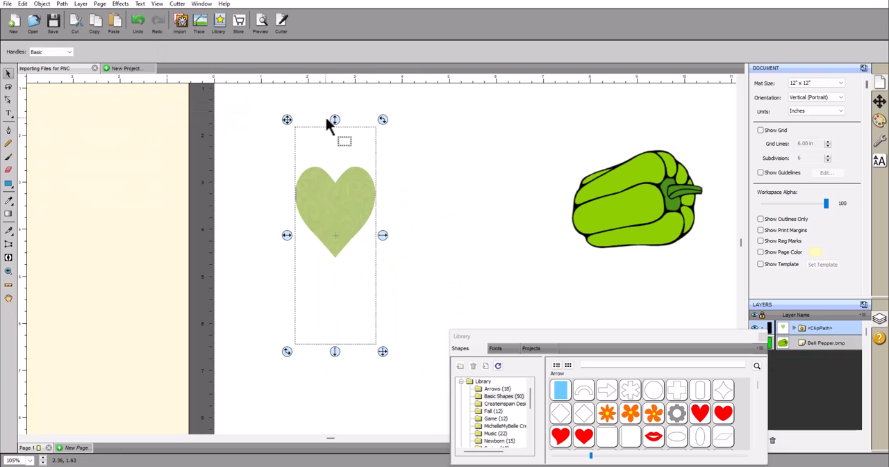
pyautogui.click(342, 225)
pyautogui.moveTo(341, 224); pyautogui.dragTo(298, 228)
pyautogui.scroll(1, 342, 285)
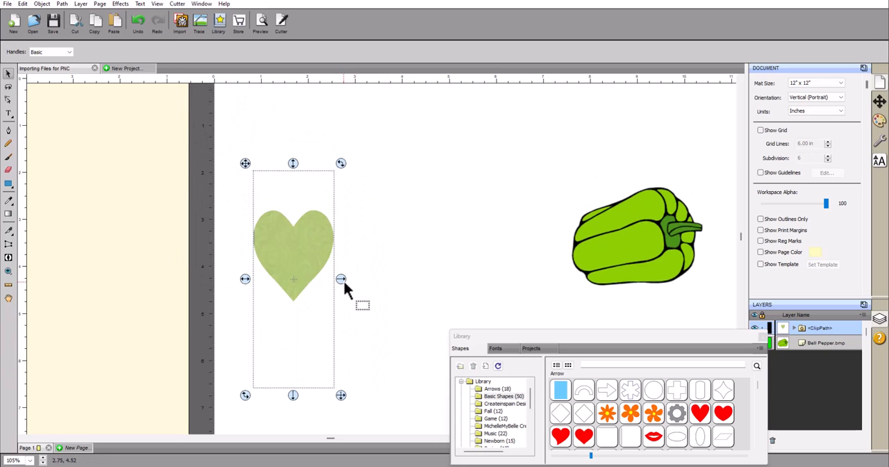
pyautogui.scroll(2, 344, 278)
pyautogui.moveTo(288, 320); pyautogui.dragTo(292, 203)
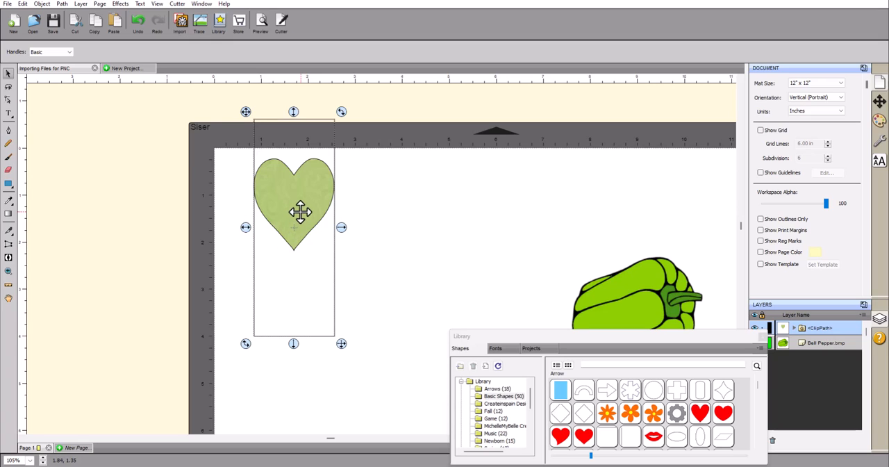
pyautogui.moveTo(299, 212); pyautogui.dragTo(309, 302)
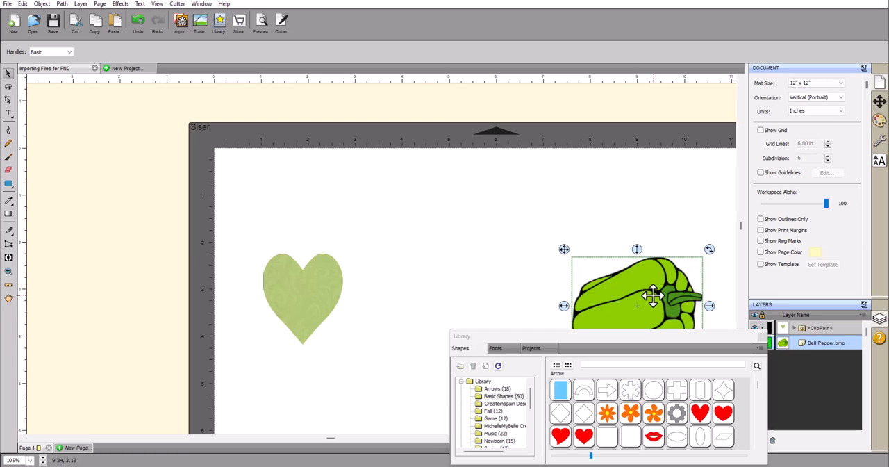
# Move the bell pepper nearer the clipped heart, and delete both objects from the page
pyautogui.moveTo(653, 295); pyautogui.dragTo(488, 260)
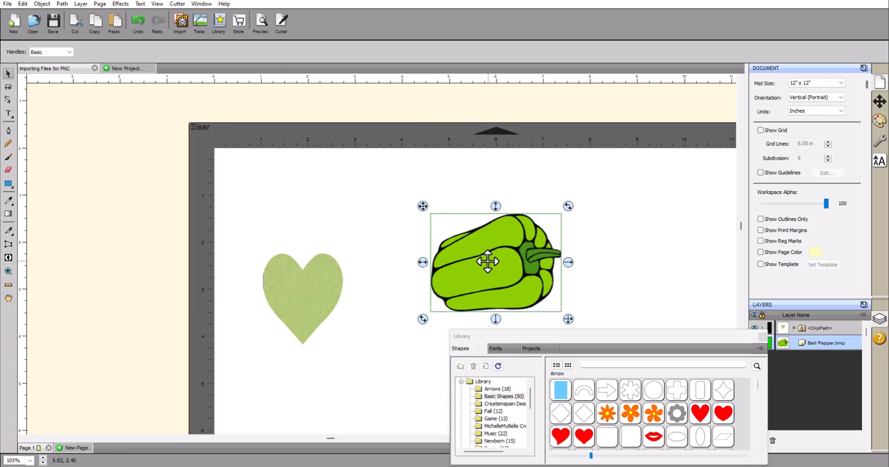
pyautogui.click(303, 293)
pyautogui.press('Delete')
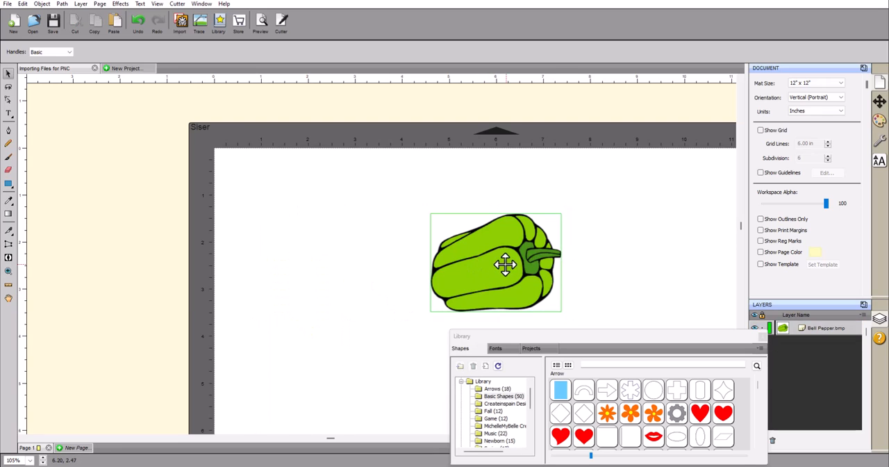
pyautogui.click(506, 262)
pyautogui.press('Delete')
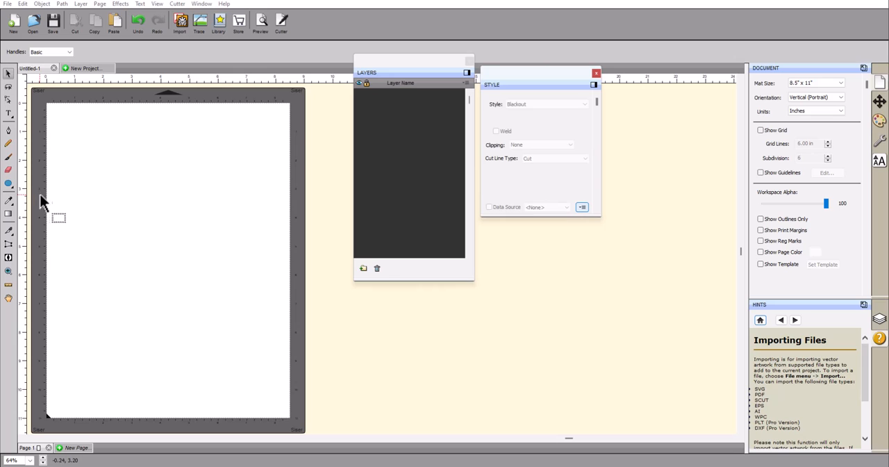
# Import Colorful Flower.svg from the Current folder into the Untitled-1 project and place it on the page
pyautogui.click(179, 22)
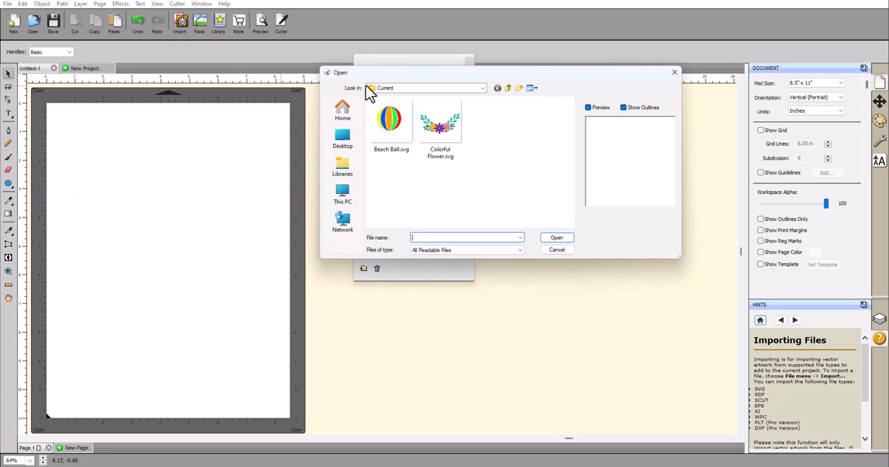
pyautogui.click(440, 134)
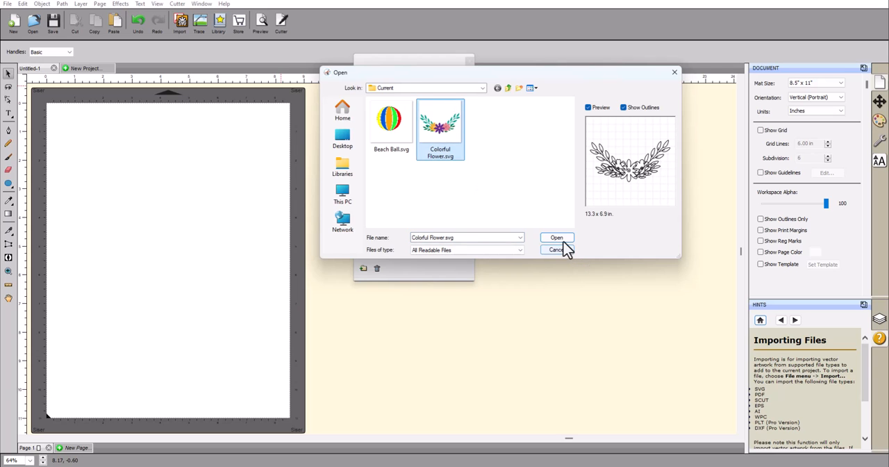
pyautogui.click(556, 238)
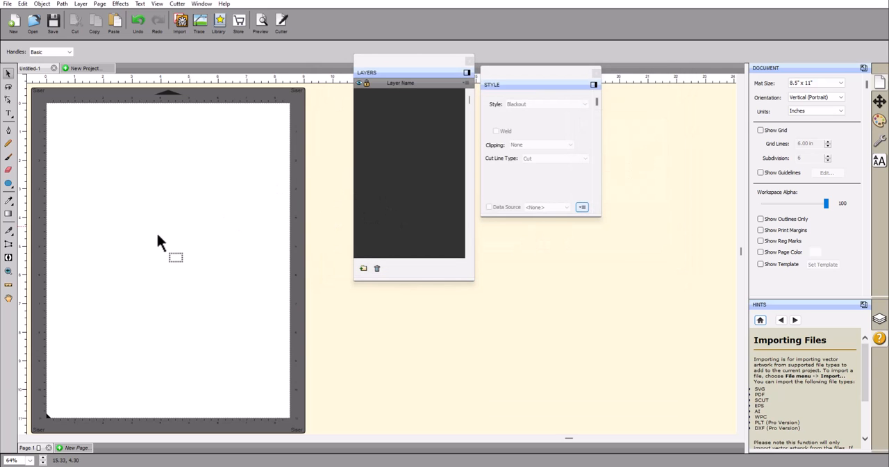
pyautogui.click(155, 230)
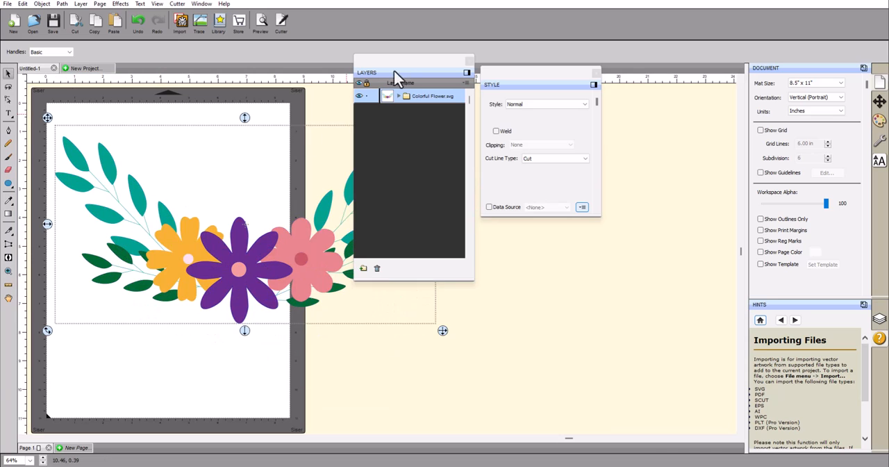
# Move the floating Layers and Style panels clear of the imported flower artwork
pyautogui.moveTo(405, 73); pyautogui.dragTo(480, 79)
pyautogui.moveTo(558, 77); pyautogui.dragTo(677, 78)
pyautogui.moveTo(478, 66); pyautogui.dragTo(506, 66)
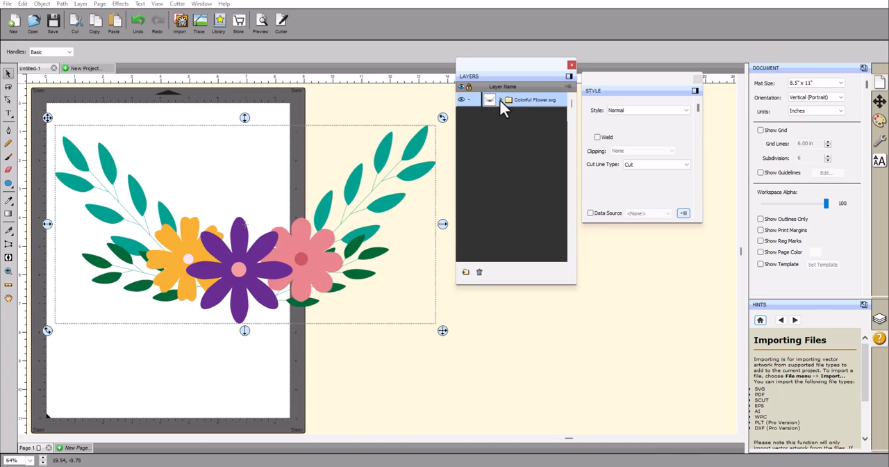
# Expand the Colorful Flower.svg layer groups, examine the orange flower's layer and the artwork's outlines, and collapse the group
pyautogui.click(500, 100)
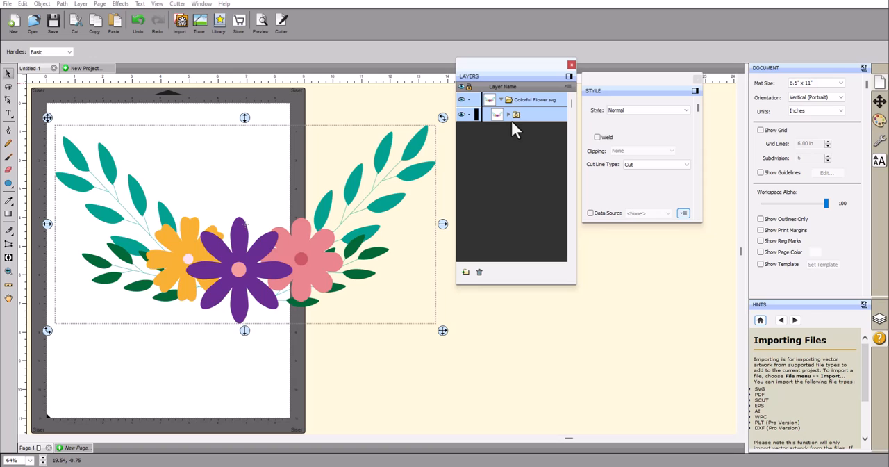
pyautogui.click(508, 114)
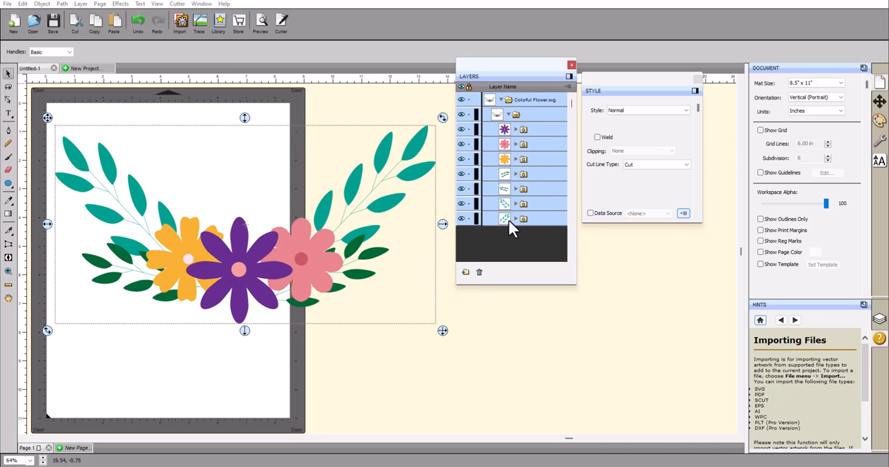
pyautogui.click(8, 214)
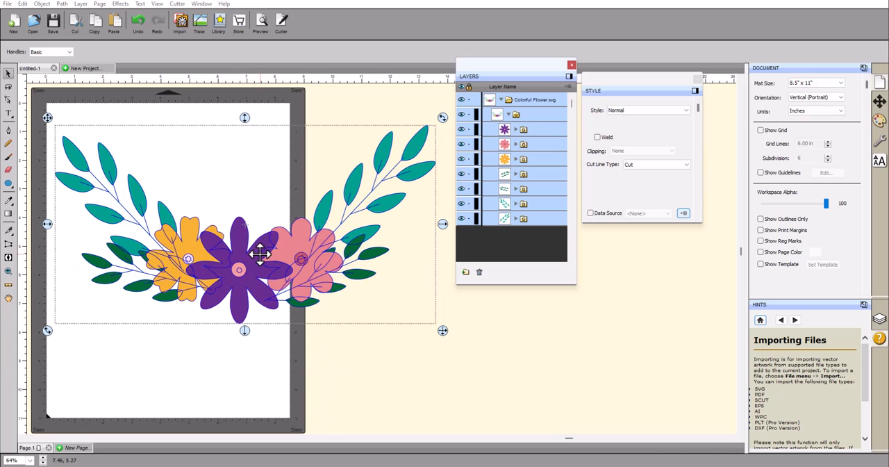
pyautogui.click(531, 160)
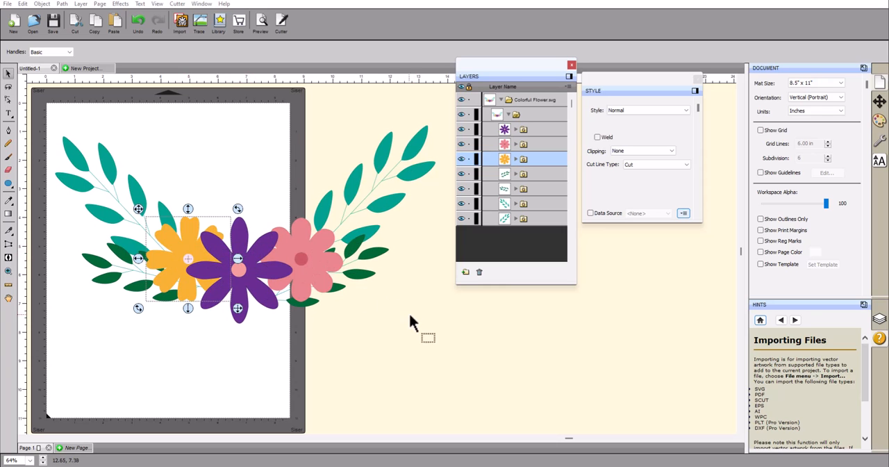
pyautogui.click(257, 264)
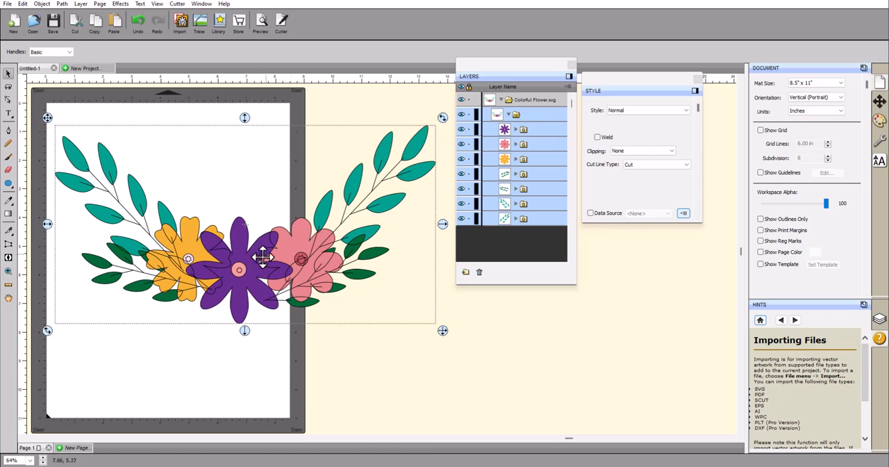
pyautogui.moveTo(520, 69); pyautogui.dragTo(525, 66)
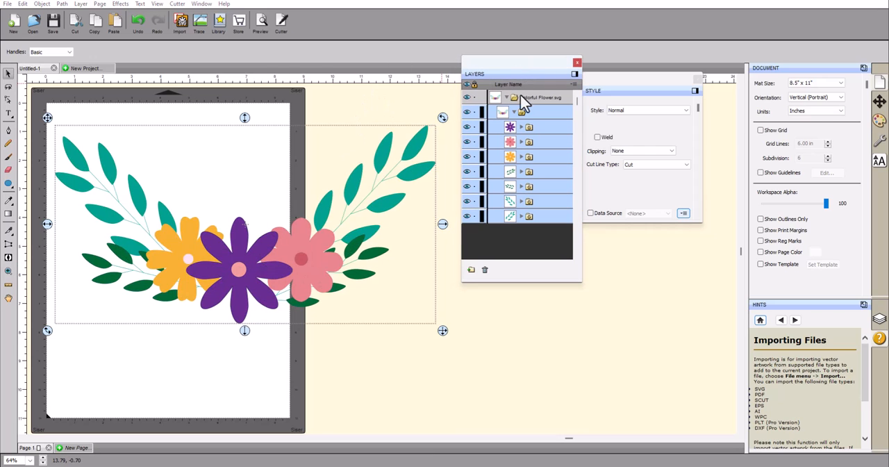
pyautogui.click(506, 97)
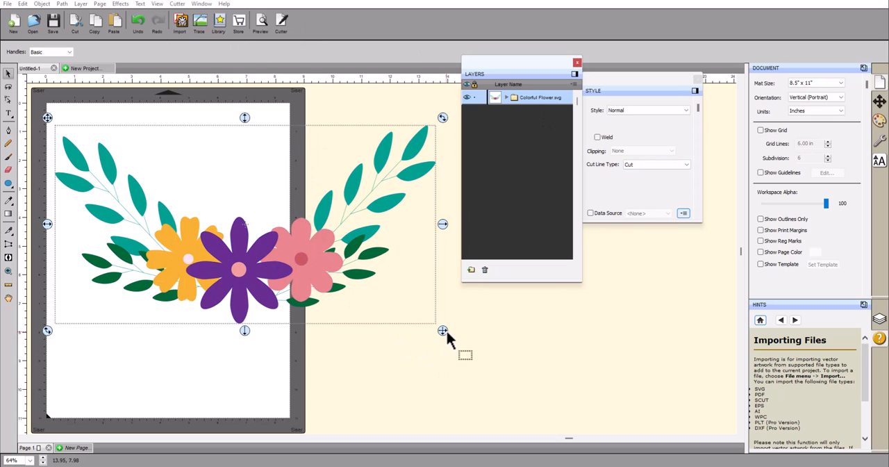
# Scale the flower artwork down proportionally to about 7.6 inches wide and centre it near the top of the page
pyautogui.moveTo(445, 332); pyautogui.dragTo(282, 267)
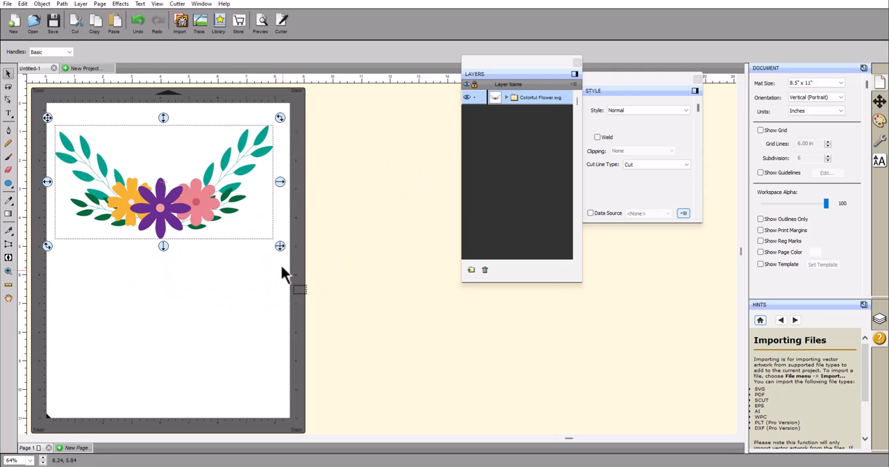
pyautogui.moveTo(188, 208); pyautogui.dragTo(189, 205)
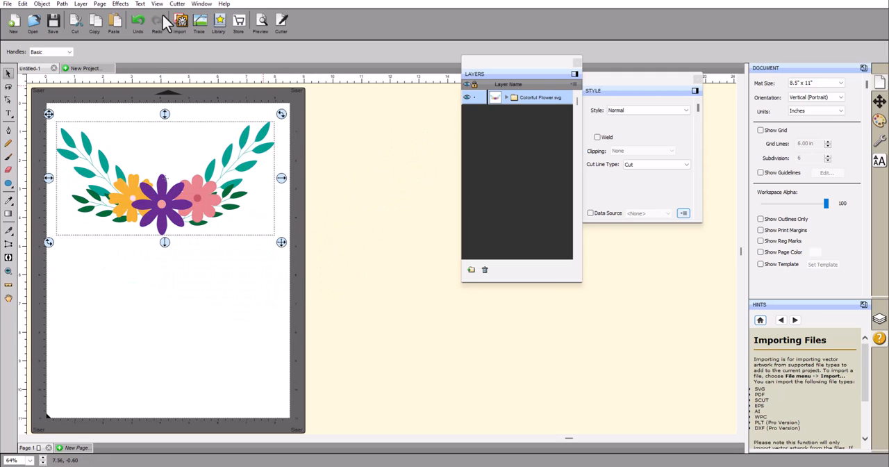
# Start a Shadow Layer (Contour Cut) effect on the flower artwork with type Shadow (Rounded) and Blackout Shadow enabled
pyautogui.click(121, 5)
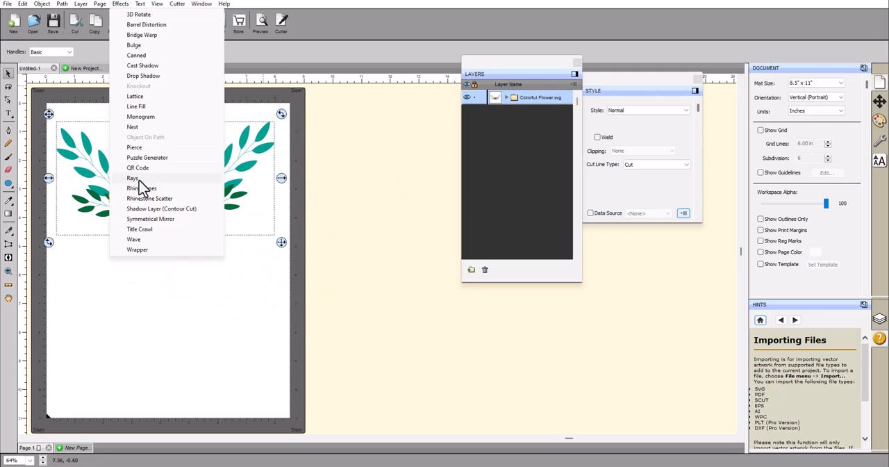
pyautogui.click(136, 209)
pyautogui.moveTo(441, 163); pyautogui.dragTo(381, 136)
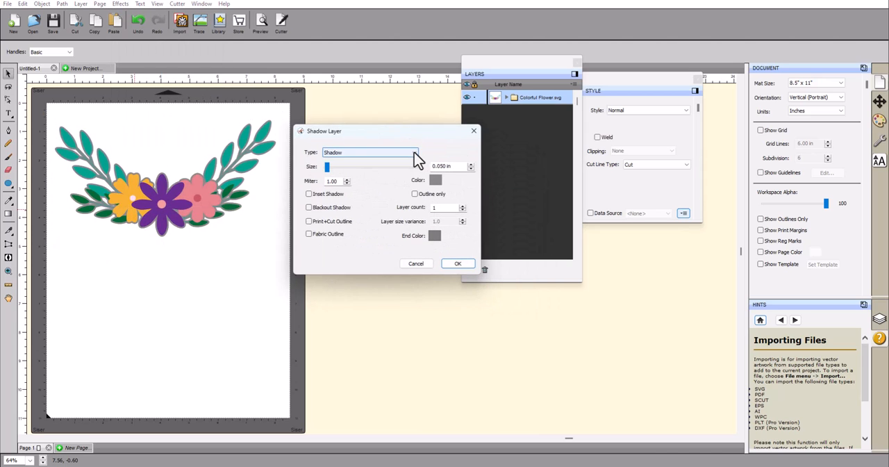
pyautogui.click(414, 152)
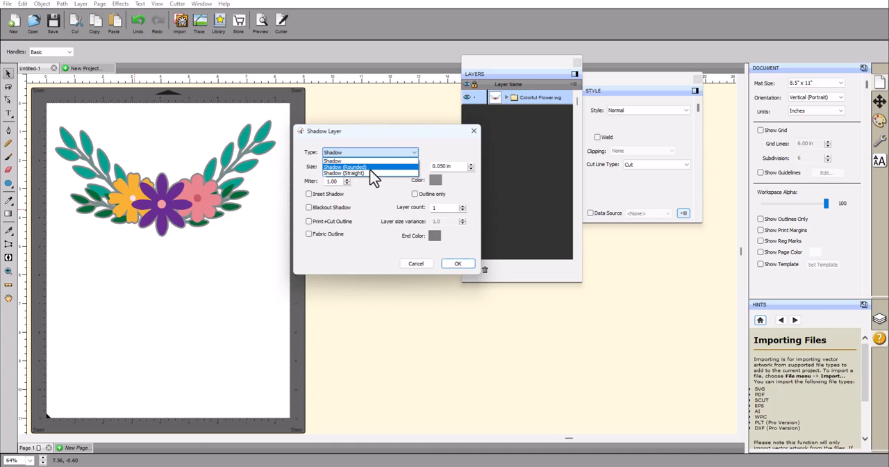
pyautogui.click(374, 168)
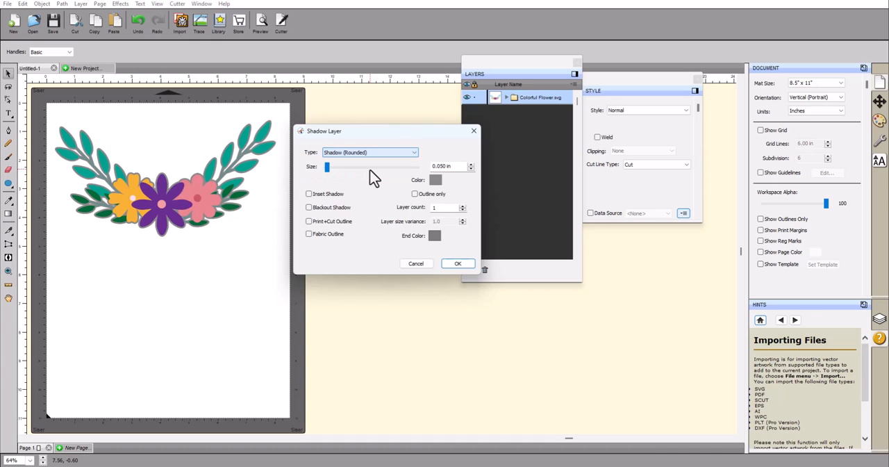
pyautogui.click(309, 207)
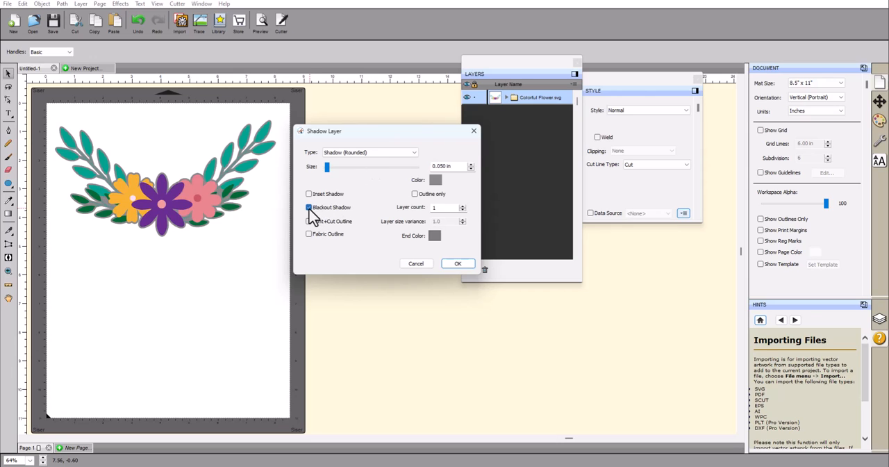
# Try shadow sizes of 0.150 and 0.100 in, set the size to 0.125 in, and enable Print+Cut Outline
pyautogui.click(470, 166)
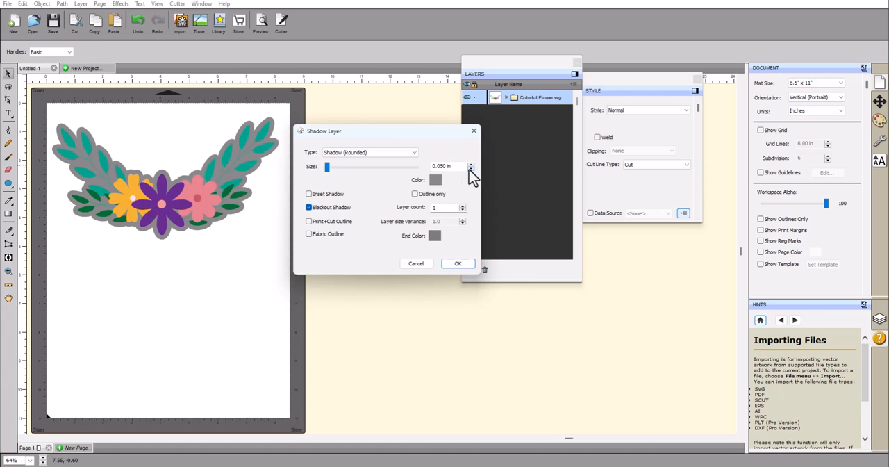
pyautogui.click(470, 169)
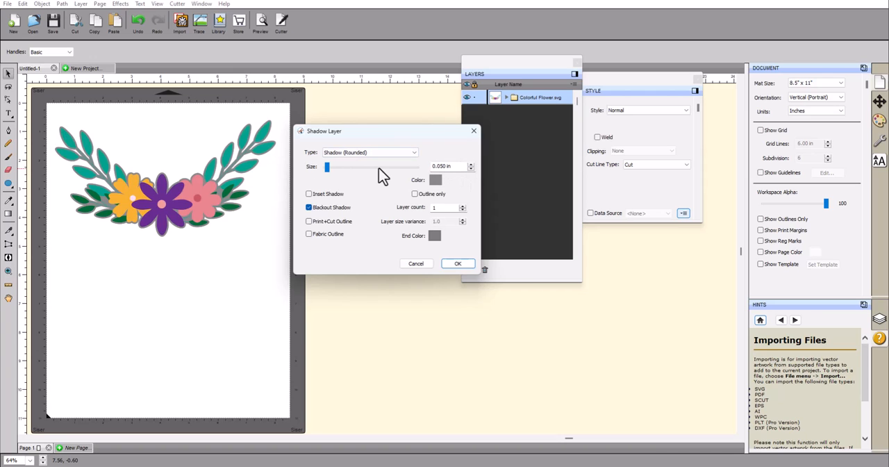
pyautogui.click(471, 167)
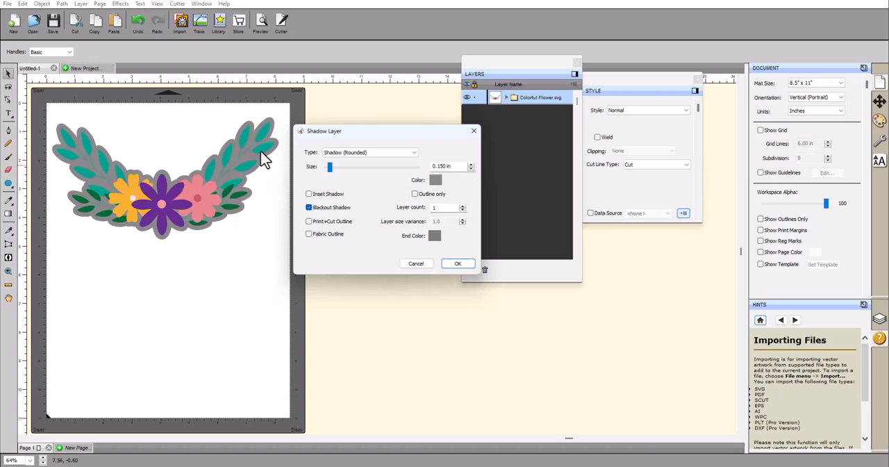
pyautogui.click(470, 166)
pyautogui.write('0.1')
pyautogui.press('Return')
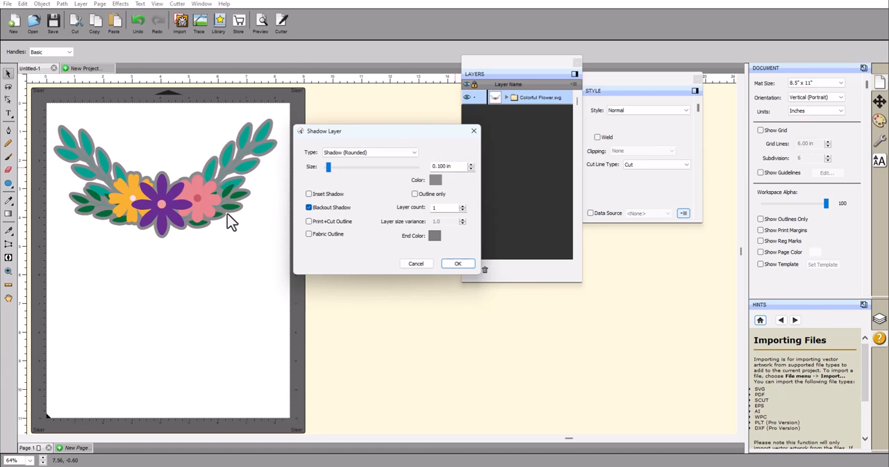
pyautogui.doubleClick(458, 166)
pyautogui.write('0.125')
pyautogui.press('Return')
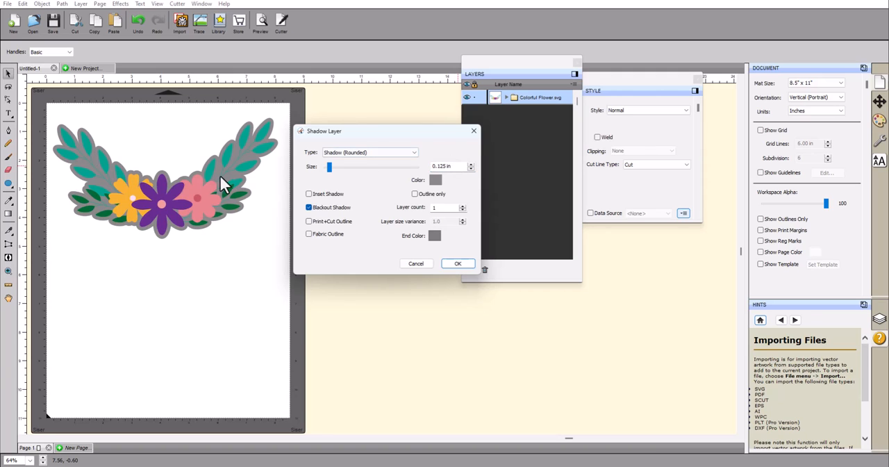
pyautogui.click(308, 220)
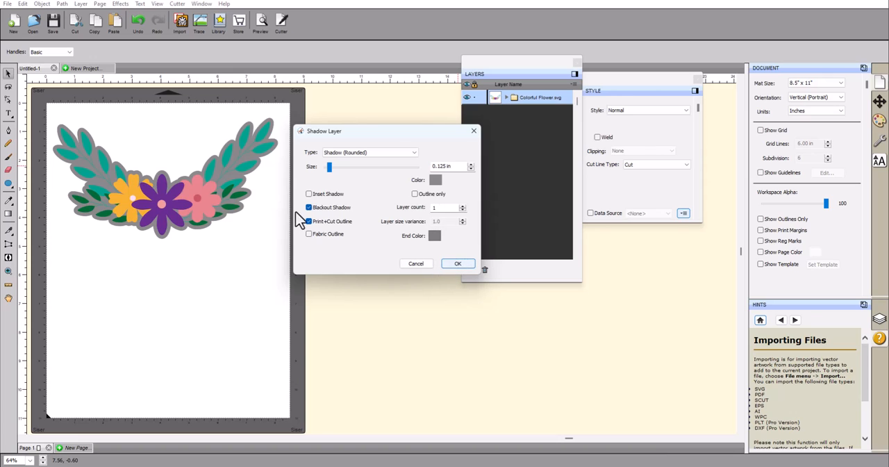
# Apply the shadow layer to the flower artwork and check the cut line types of the Colorful Flower.svg group and its shadow
pyautogui.click(458, 264)
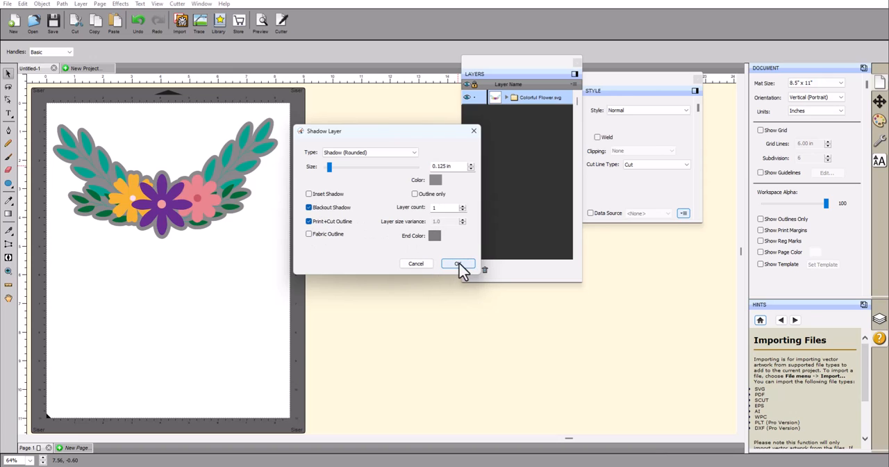
pyautogui.click(528, 98)
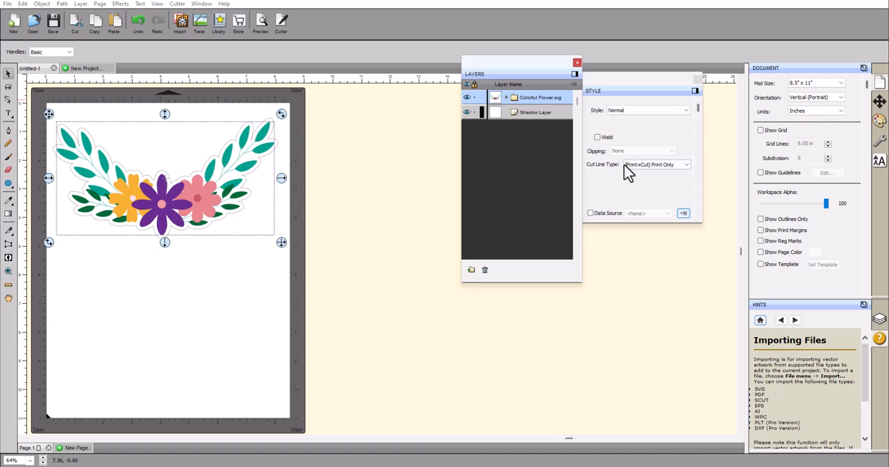
pyautogui.click(527, 112)
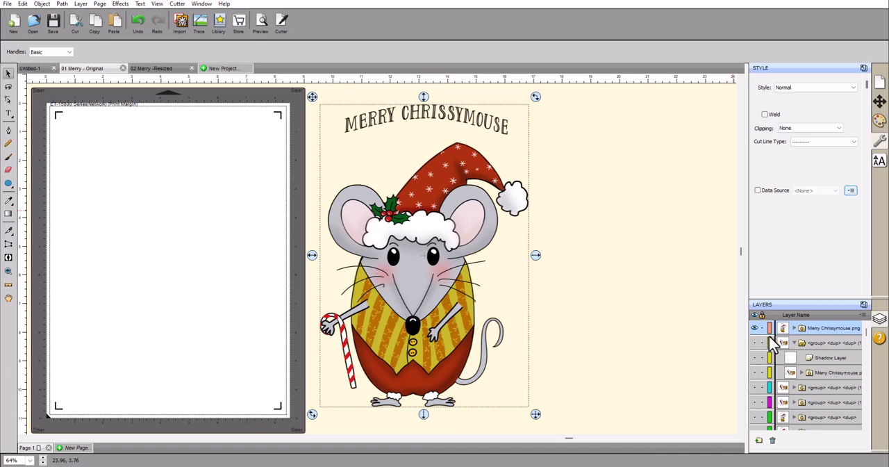
# Show all layers in the 01 Merry - Original project and delete the large mouse image beside the page
pyautogui.click(864, 315)
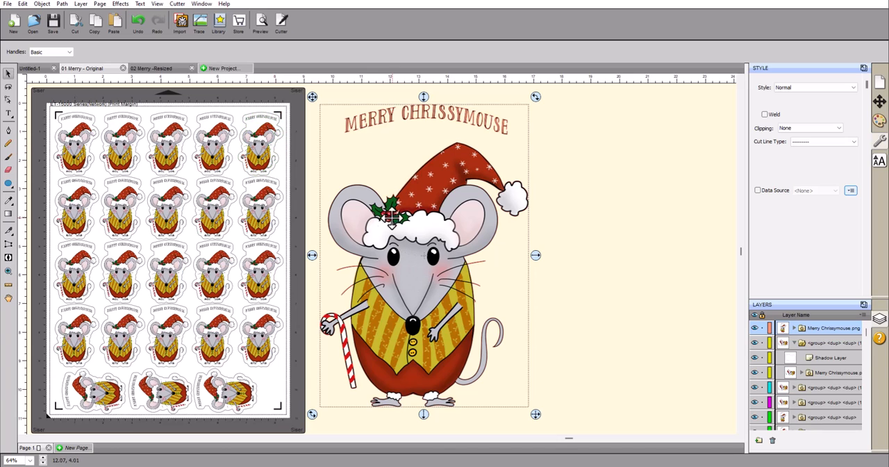
pyautogui.press('Delete')
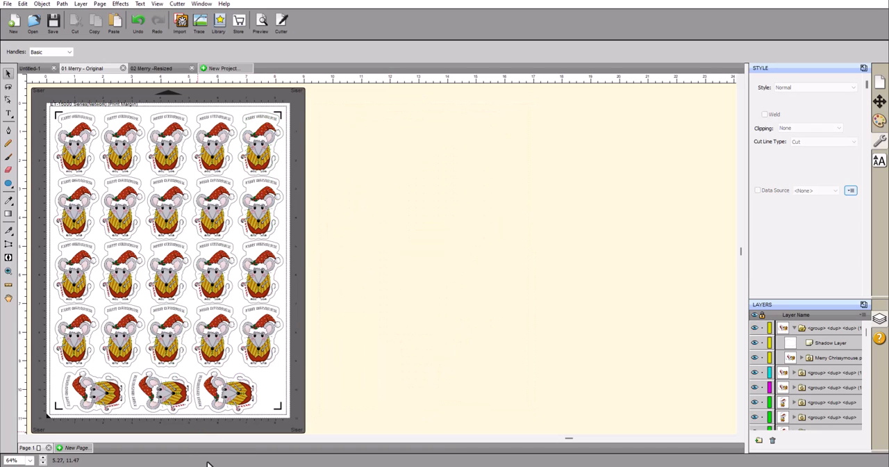
# Compare the original and resized Merry file sizes in File Explorer, and examine the sticker sheets and source image in the projects
pyautogui.click(295, 434)
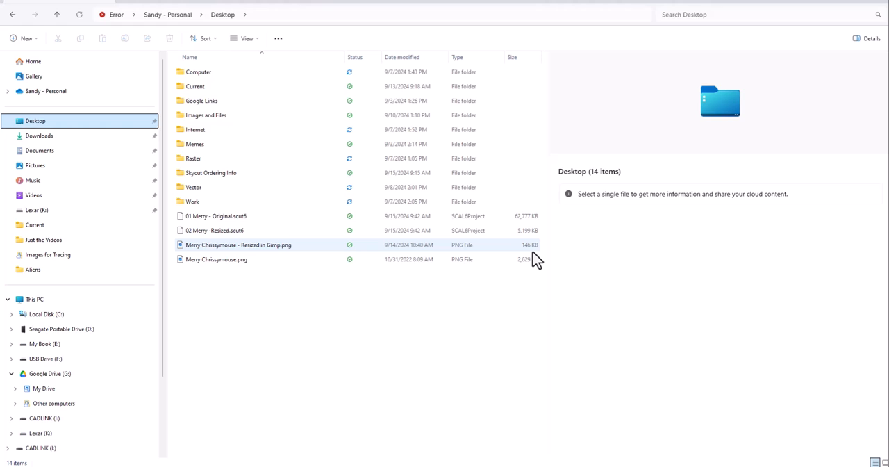
pyautogui.moveTo(536, 259)
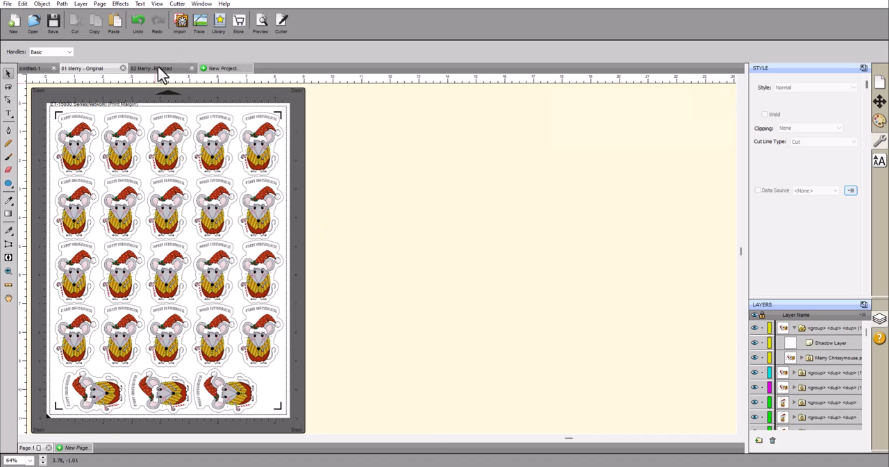
pyautogui.click(154, 70)
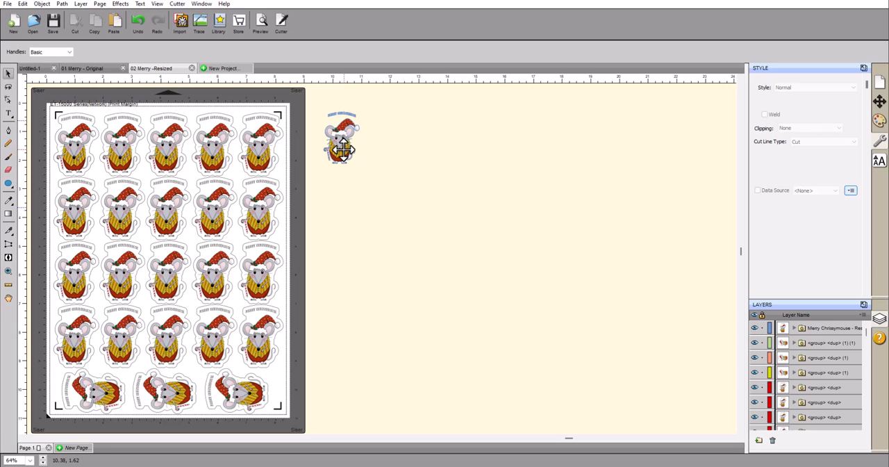
pyautogui.click(342, 148)
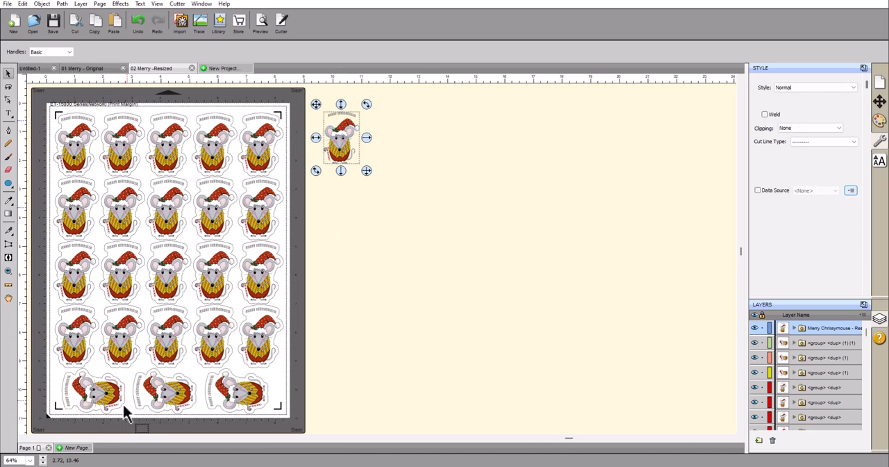
pyautogui.click(90, 72)
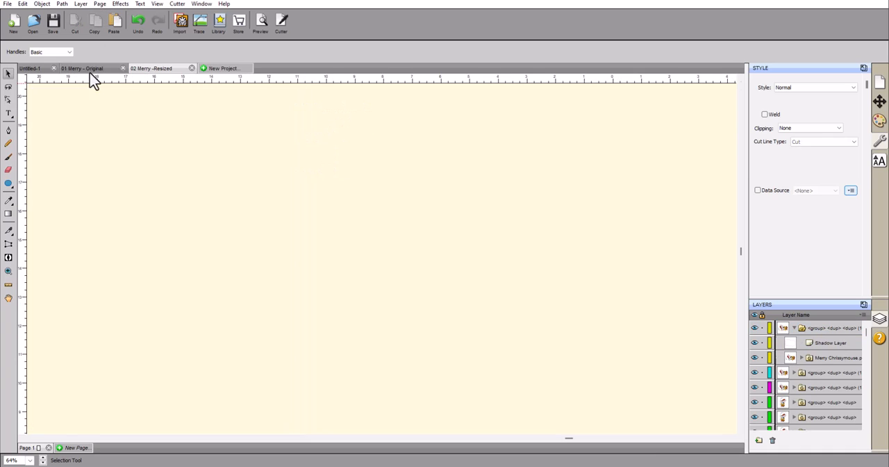
pyautogui.click(148, 69)
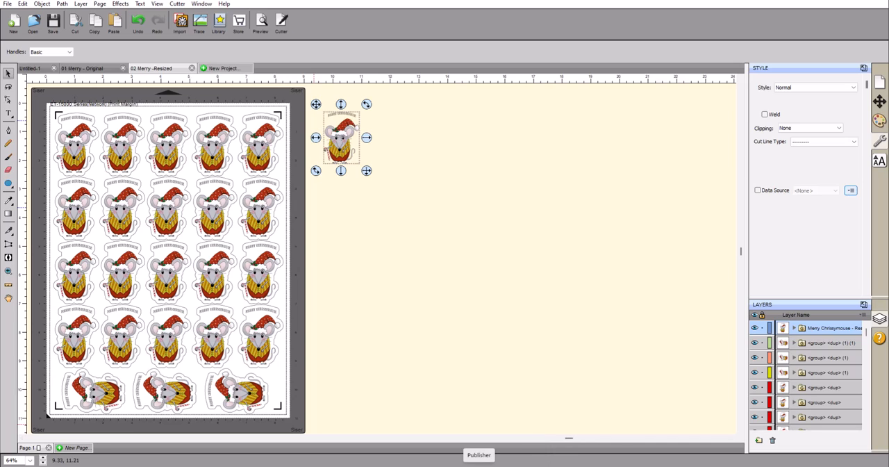
# Switch to GIMP, start Scale Image on Merry Chrissymouse.png, and review the interpolation choices, keeping Cubic
pyautogui.moveTo(479, 458)
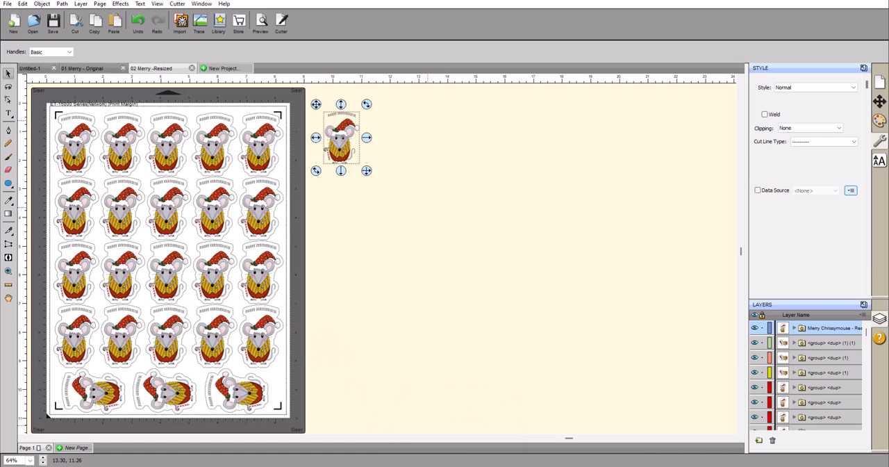
pyautogui.click(544, 466)
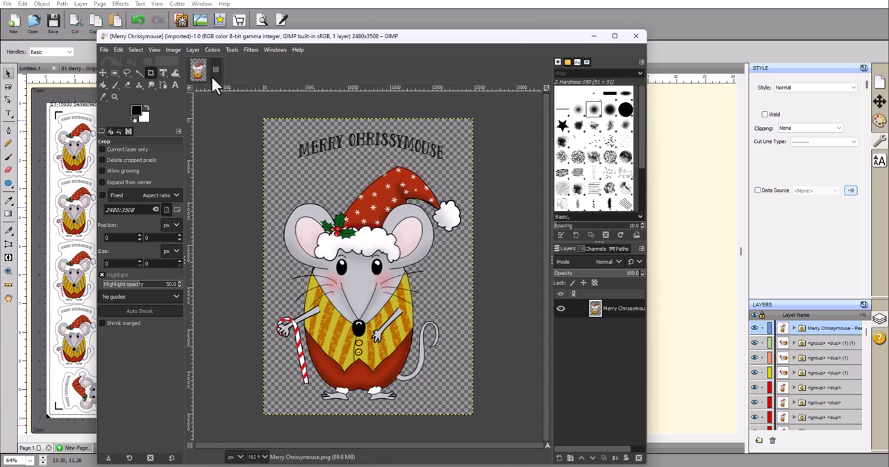
pyautogui.click(173, 52)
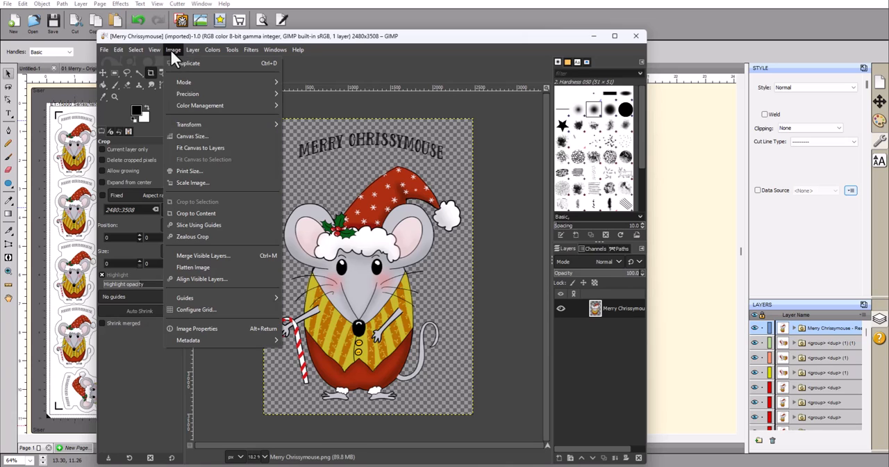
pyautogui.click(196, 182)
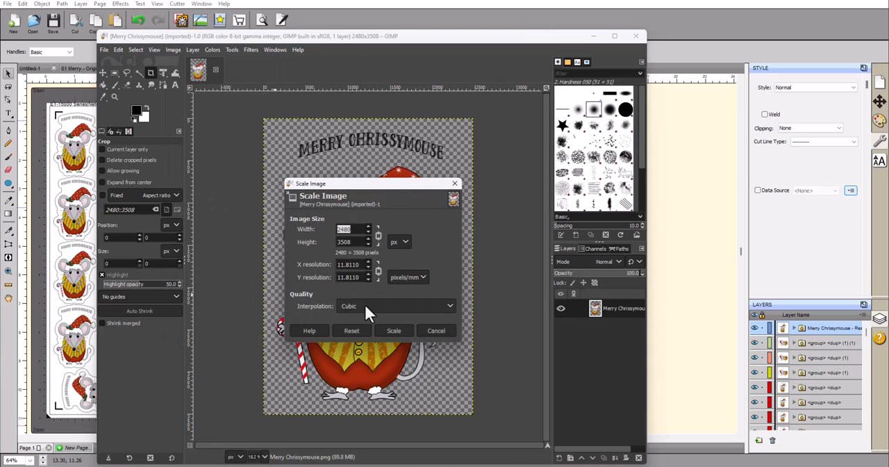
pyautogui.click(449, 306)
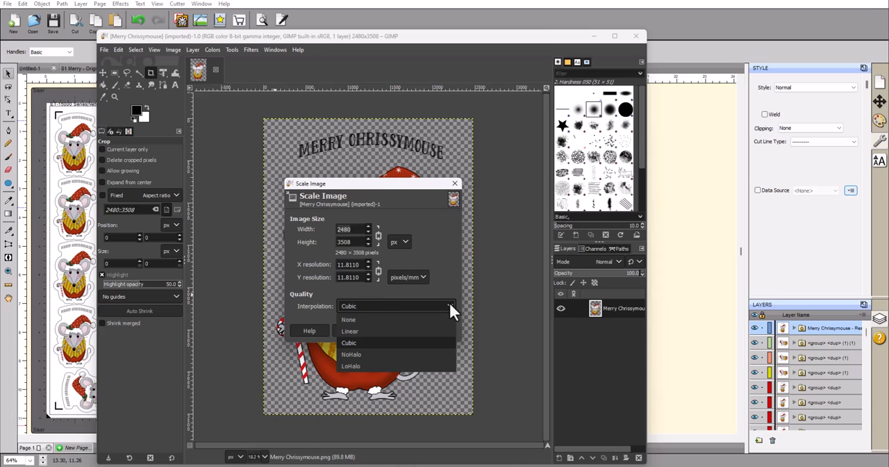
pyautogui.click(449, 306)
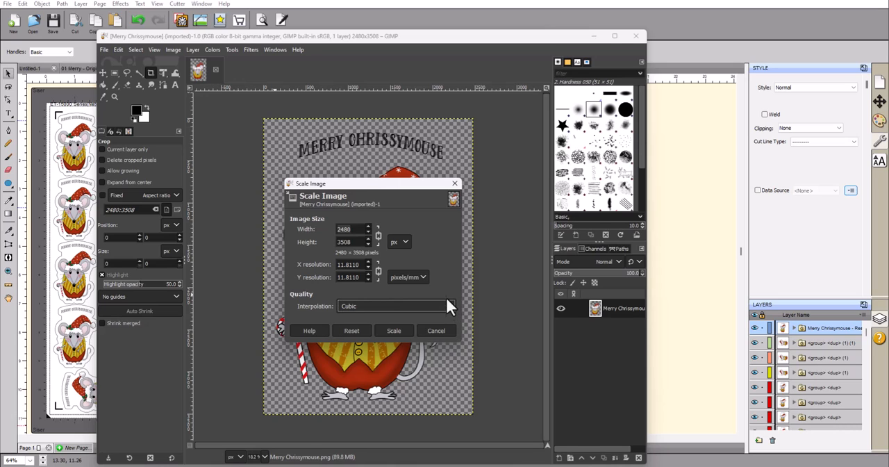
# Scale the mouse image proportionally to a height of 2 inches, with inches as the unit
pyautogui.click(405, 243)
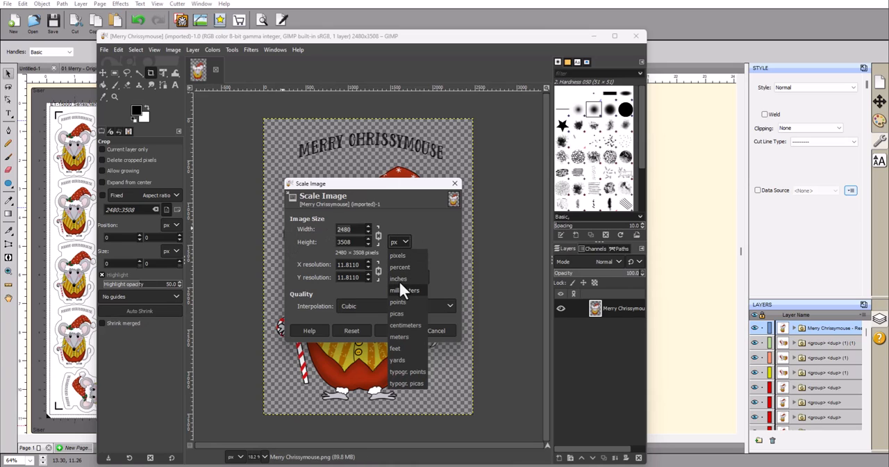
pyautogui.click(398, 278)
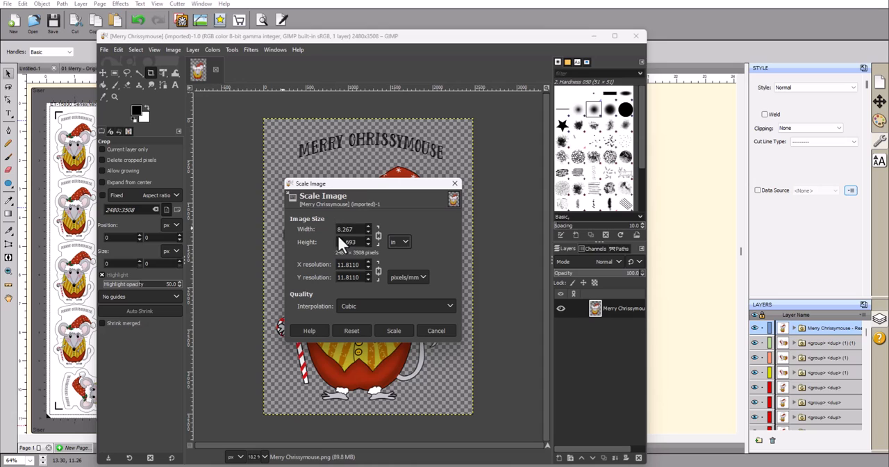
pyautogui.moveTo(361, 241); pyautogui.dragTo(313, 241)
pyautogui.write('2')
pyautogui.click(392, 330)
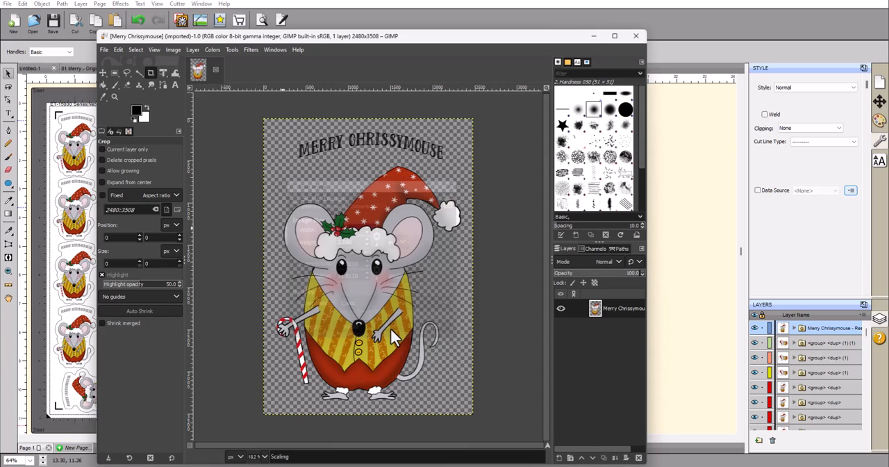